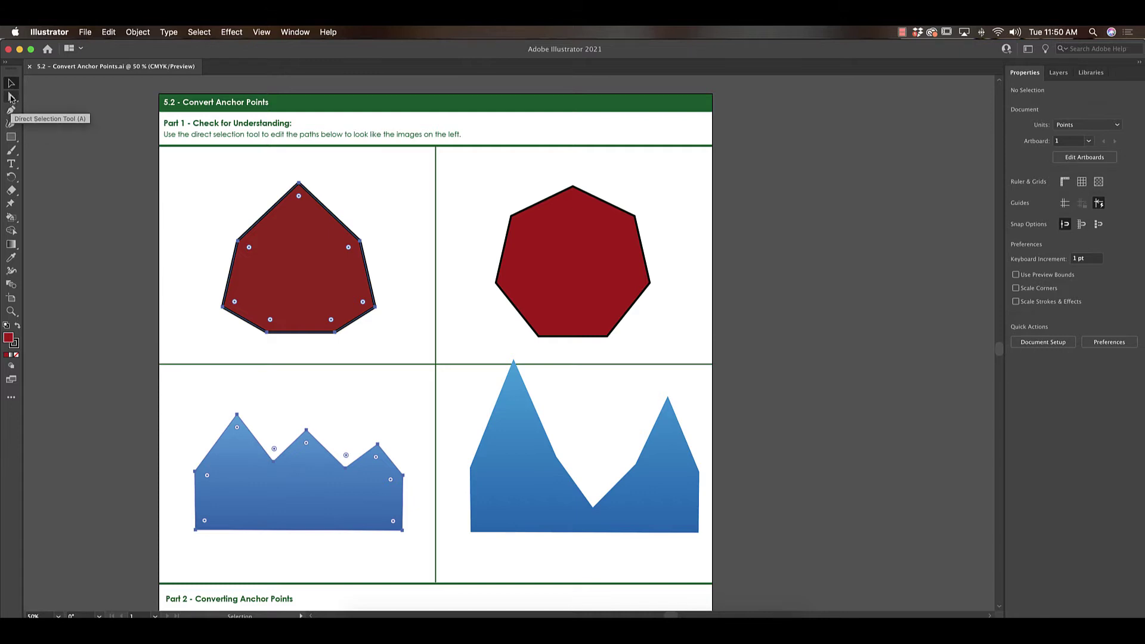
Choose the Direct Selection tool so individual anchor points can be edited.
left_click(12, 97)
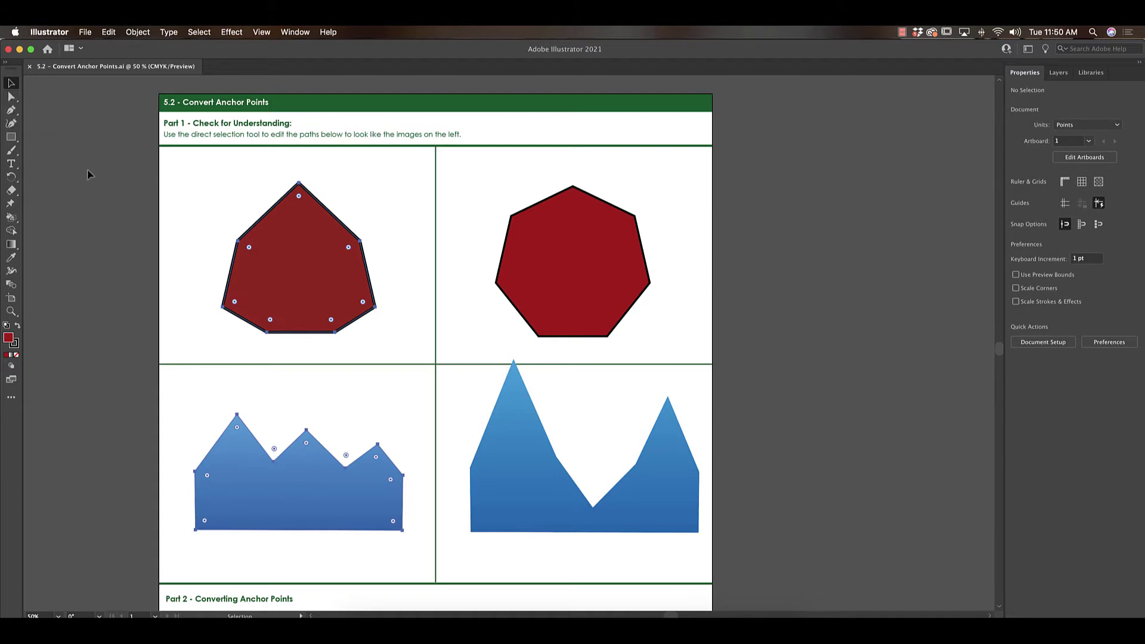
Drag the heptagon's top, upper-right, upper-left and left anchors to match the red shape.
left_click(12, 99)
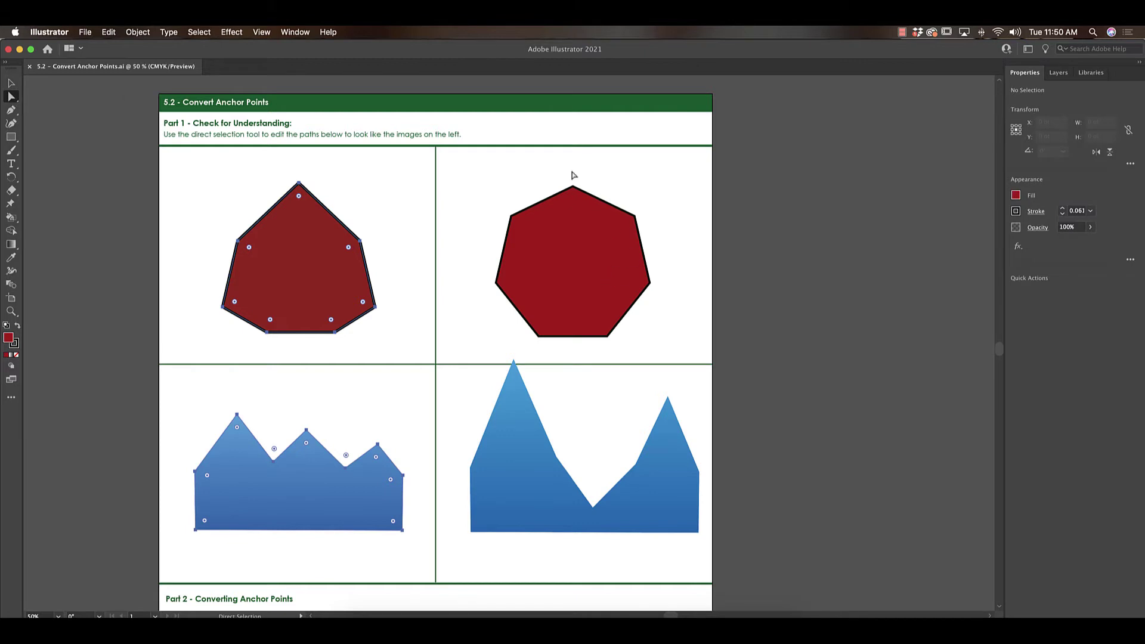
left_click(574, 191)
left_click_drag(574, 189, 573, 177)
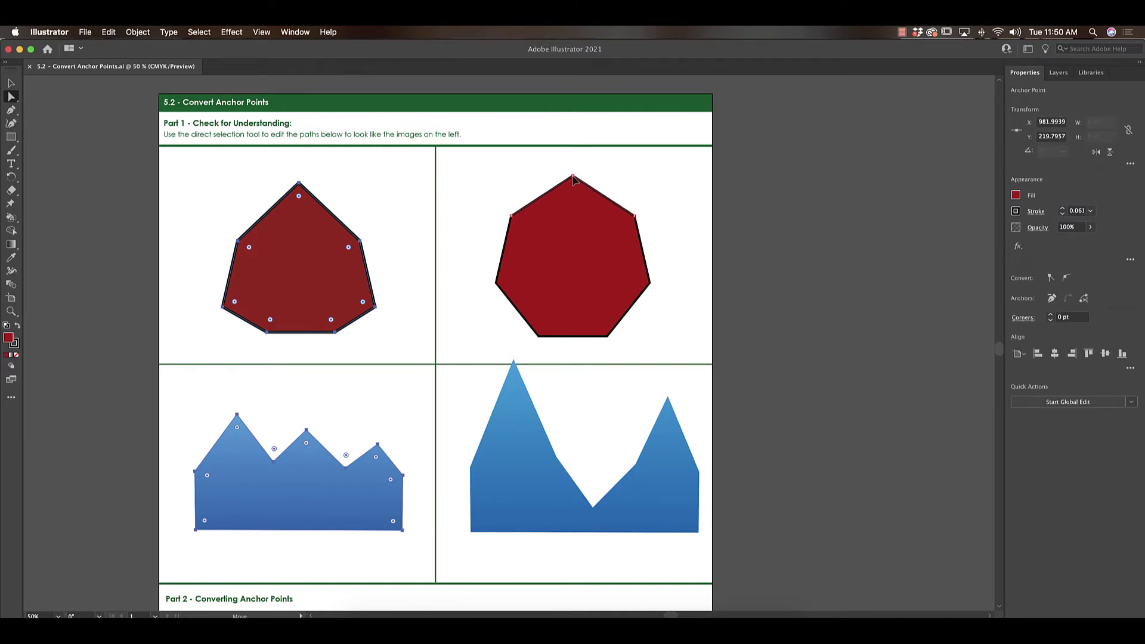
left_click_drag(635, 216, 639, 242)
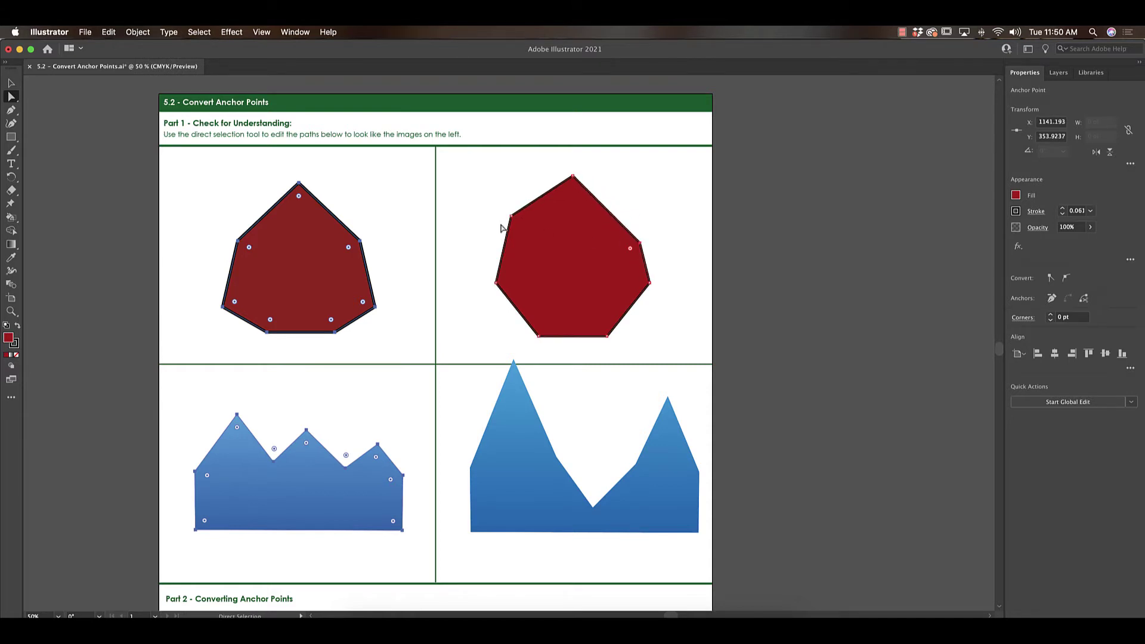
left_click_drag(511, 218, 511, 243)
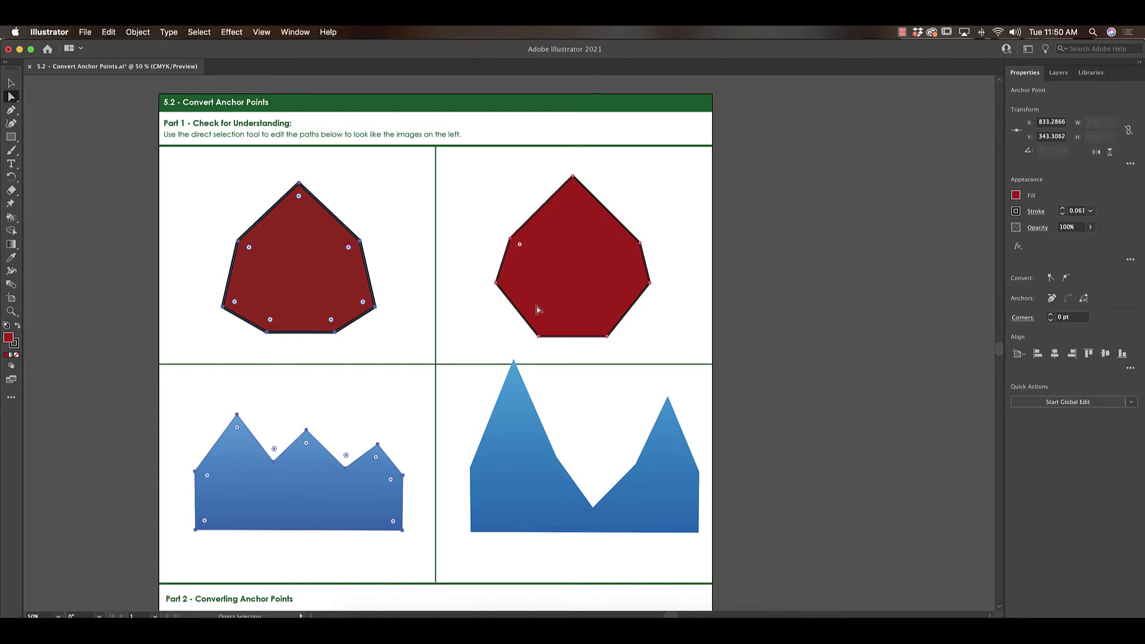
left_click_drag(495, 283, 504, 308)
Overlay the heptagon on the red shape, set its fill to None, and move it back to the top-right cell.
key("v")
left_click_drag(583, 294, 315, 293)
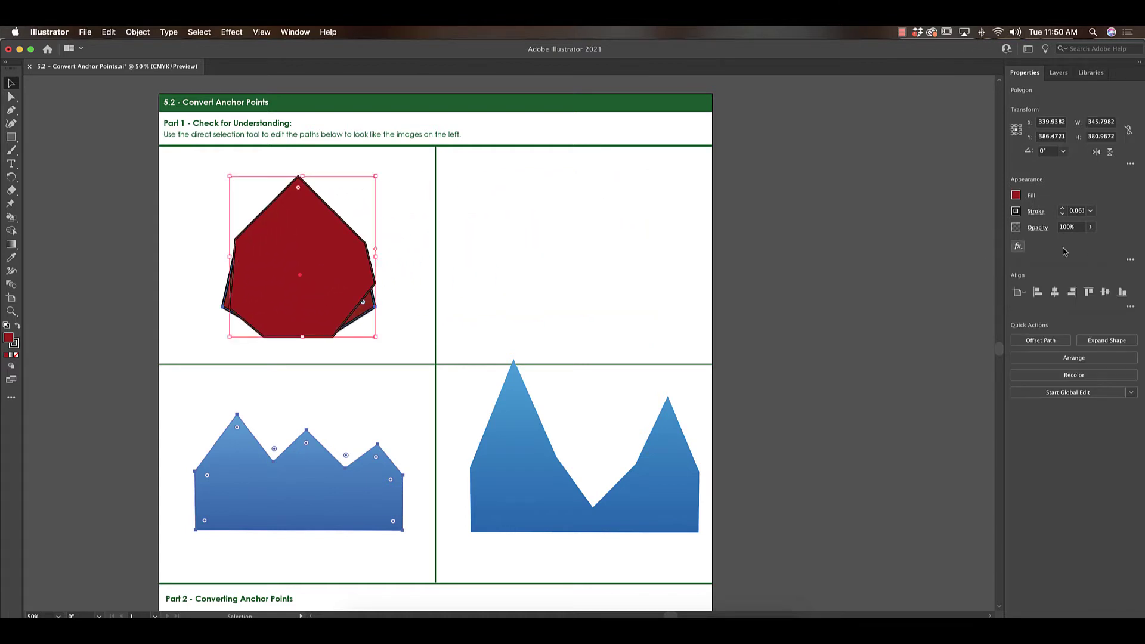
left_click(1016, 195)
left_click(1016, 195)
left_click(309, 171)
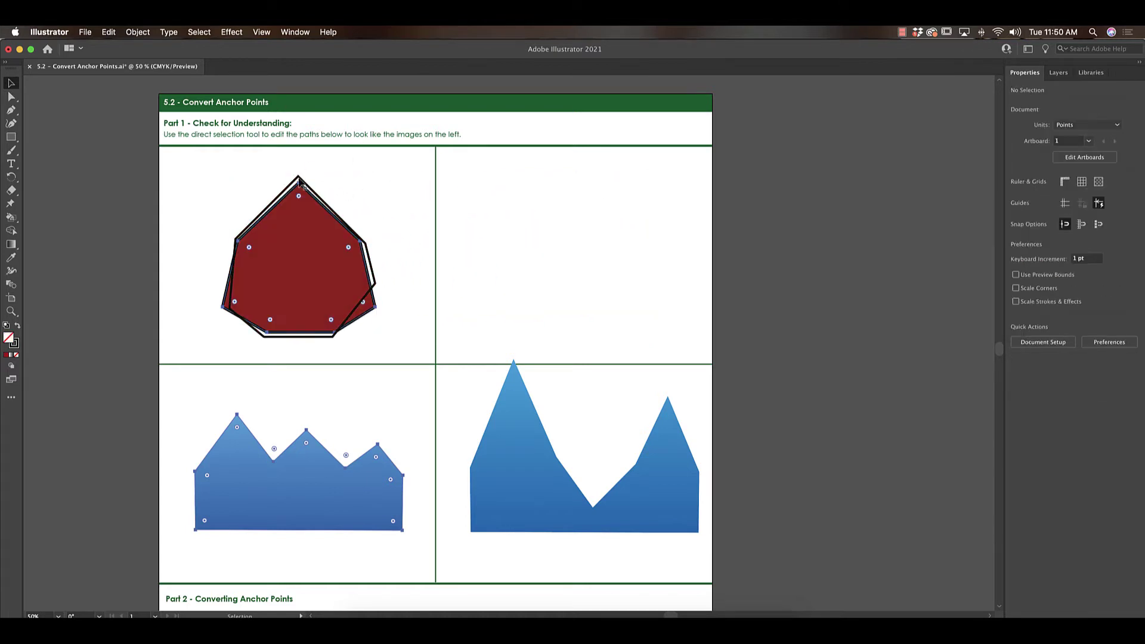
left_click(280, 312)
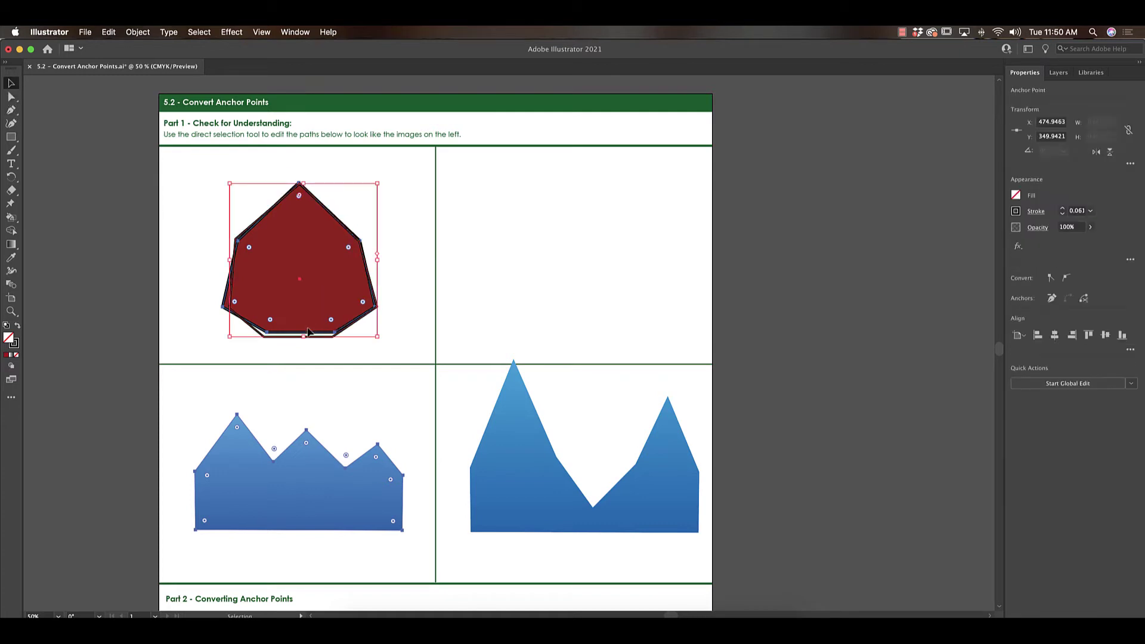
left_click_drag(309, 339, 593, 335)
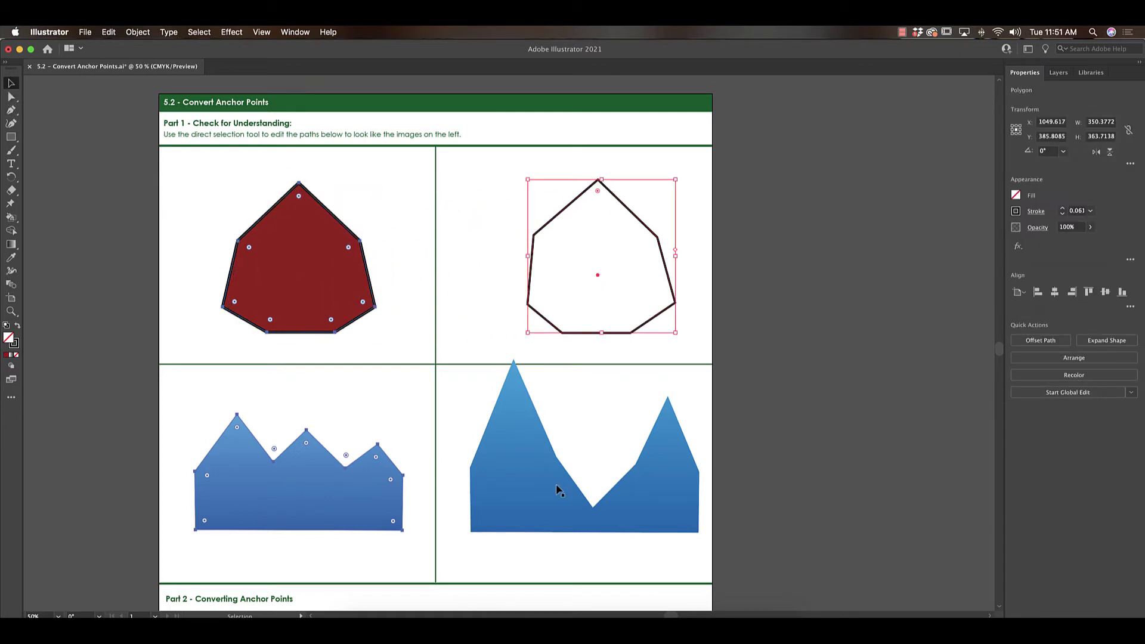
left_click(517, 500)
left_click(847, 477)
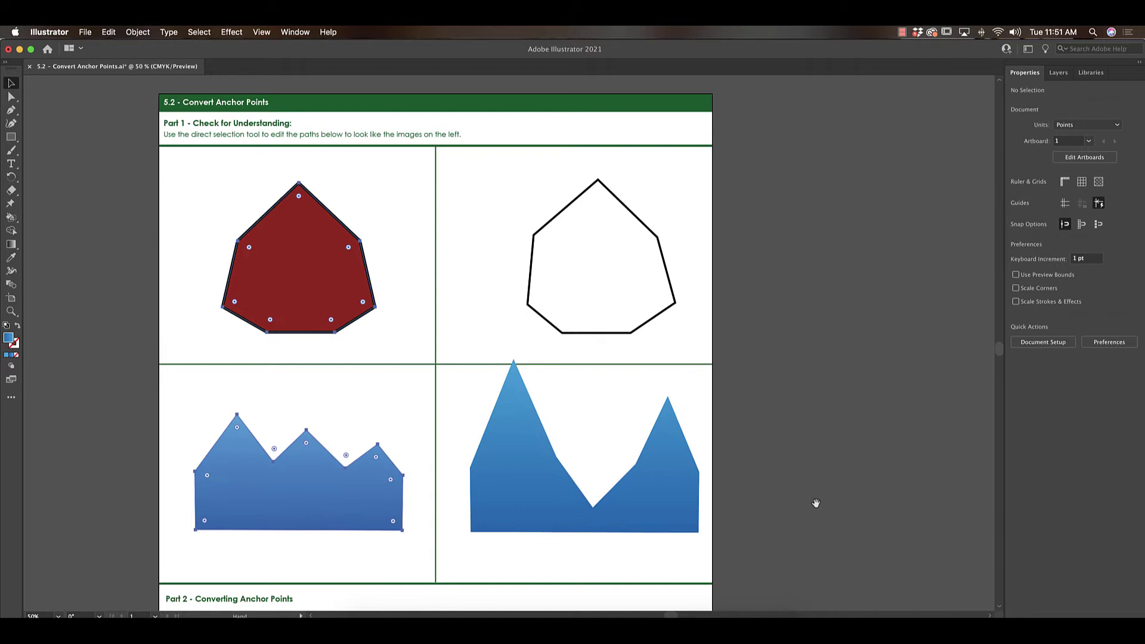
Scroll down to Part 2's numbered hand dots, pick the Pen tool, and zoom in on them.
scroll(816, 501, "down", 5)
scroll(582, 161, "down", 6)
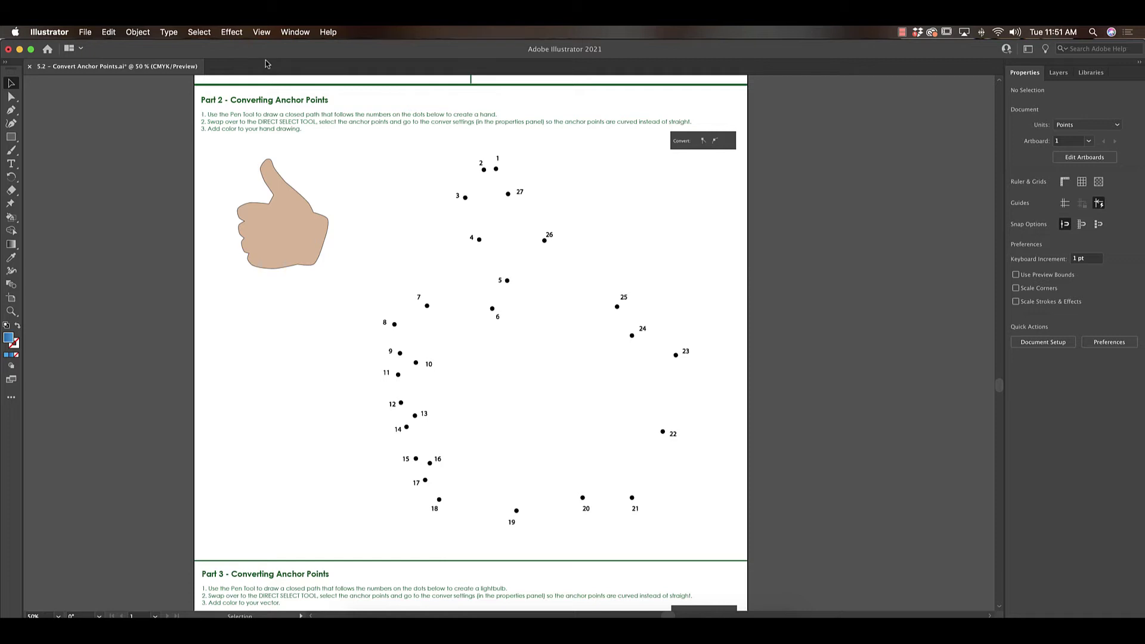
left_click(10, 110)
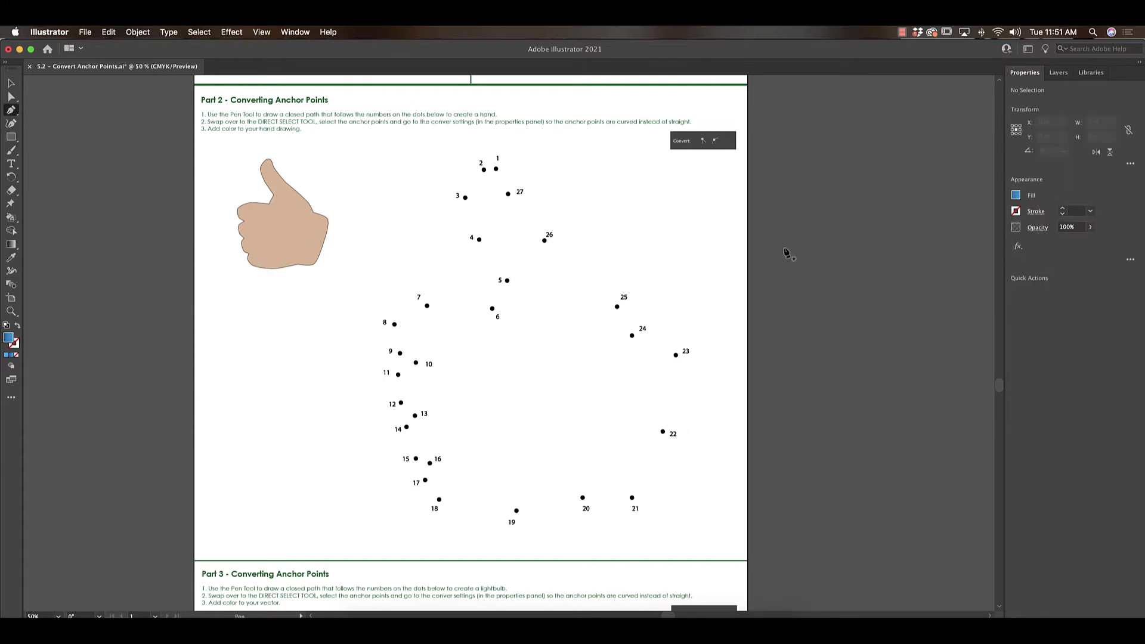
key("super+equal")
scroll(733, 249, "up", 2)
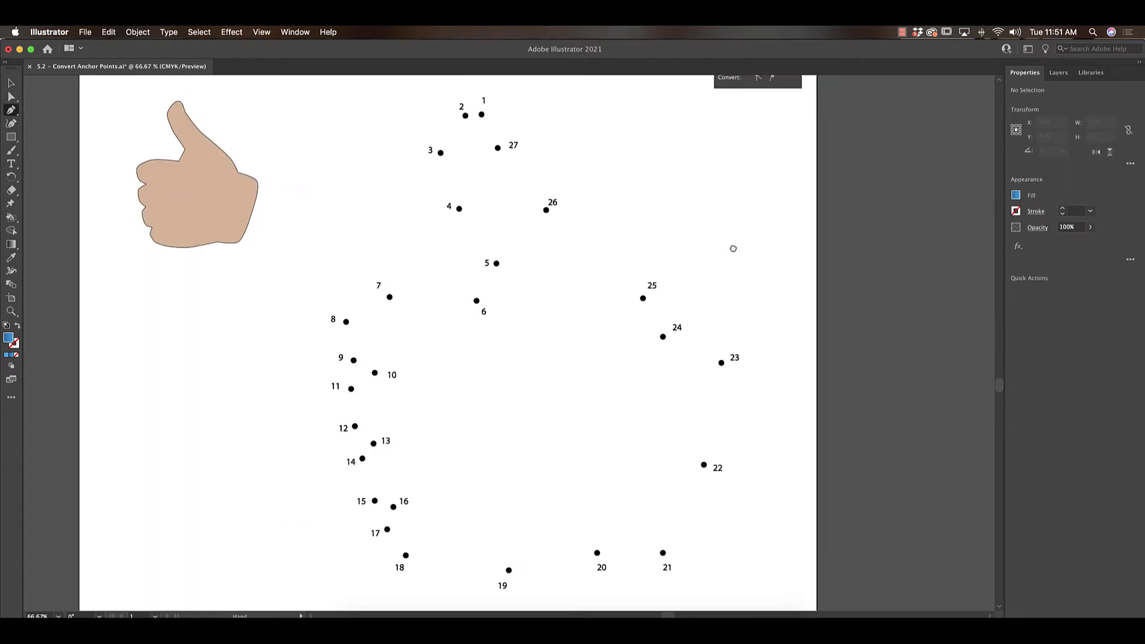
left_click_drag(733, 249, 714, 258)
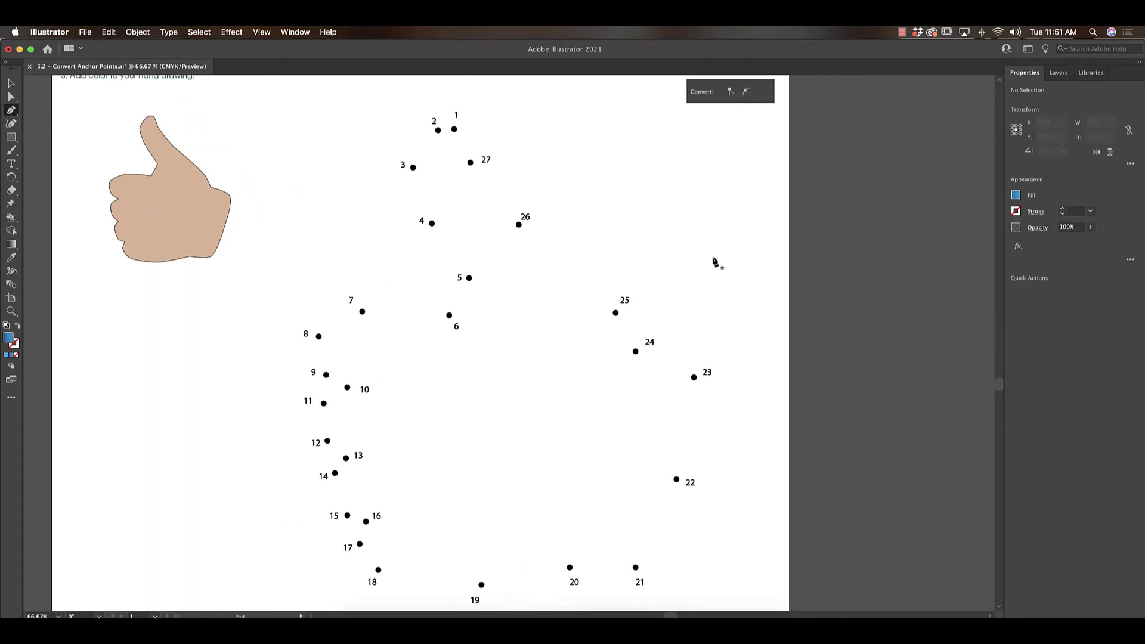
Place Pen anchors on the numbered dots around the hand from dot 1, then select the finished thumbs-up path.
left_click(455, 129)
left_click(438, 130)
left_click(412, 167)
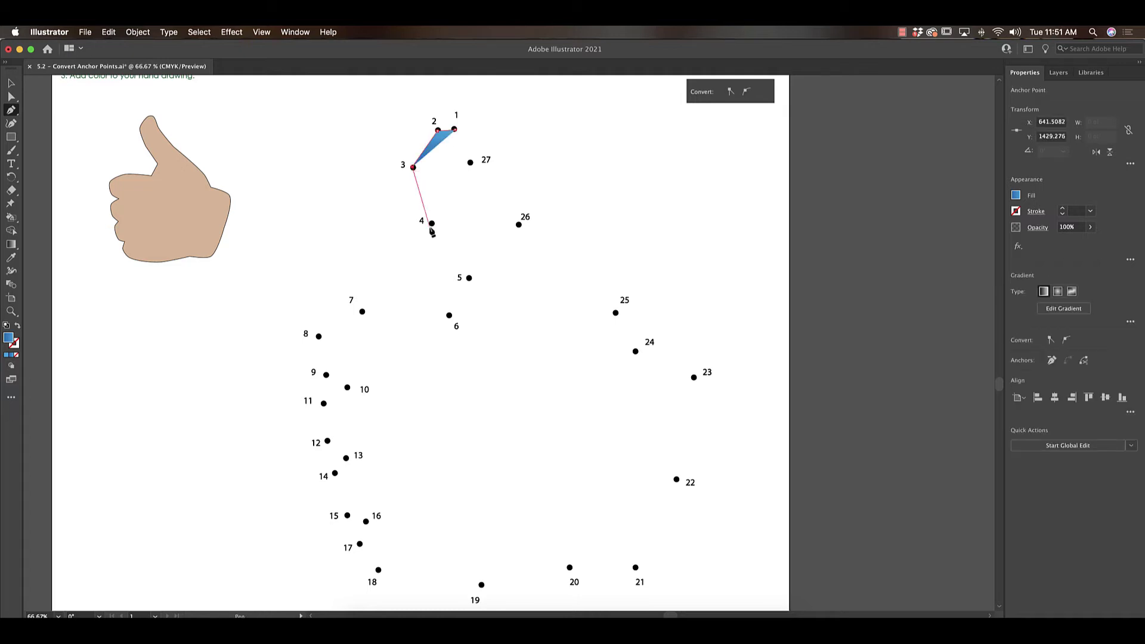
left_click(432, 223)
left_click(469, 278)
left_click(449, 315)
left_click(362, 312)
left_click(318, 336)
left_click(325, 375)
left_click(347, 387)
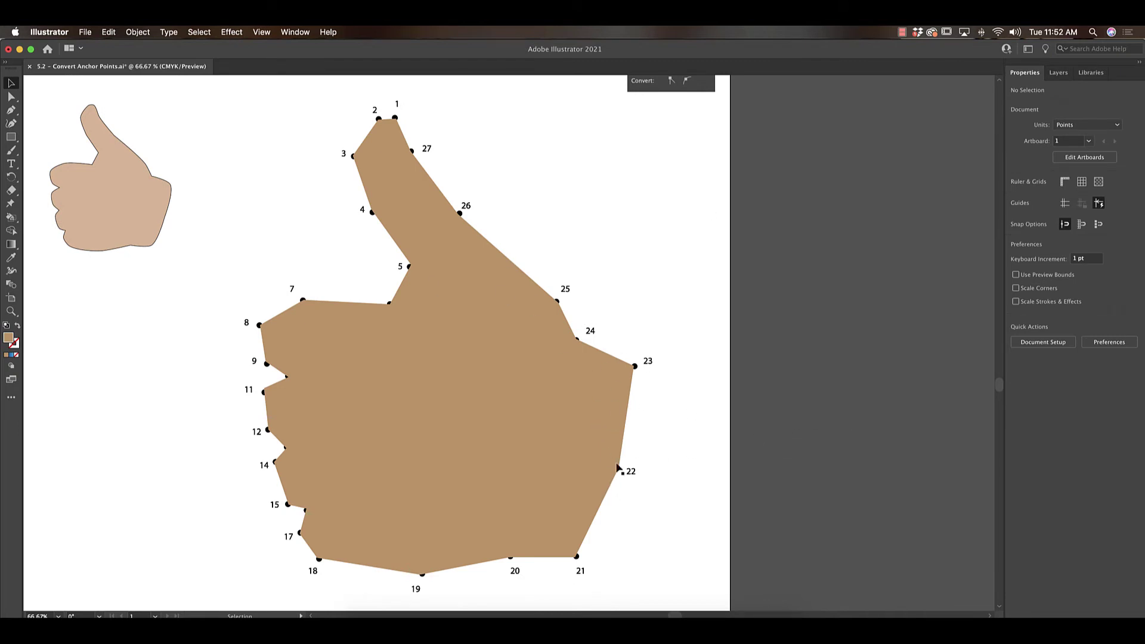
left_click(448, 341)
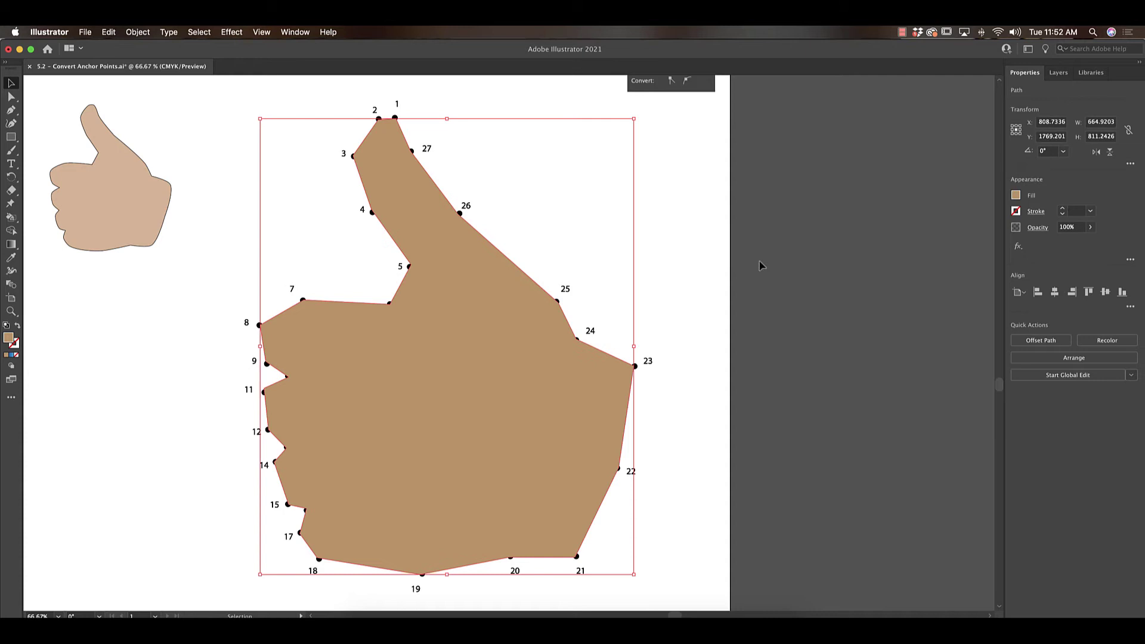
Deselect the hand and zoom back in on it with the Direct Selection tool active.
key("super+minus")
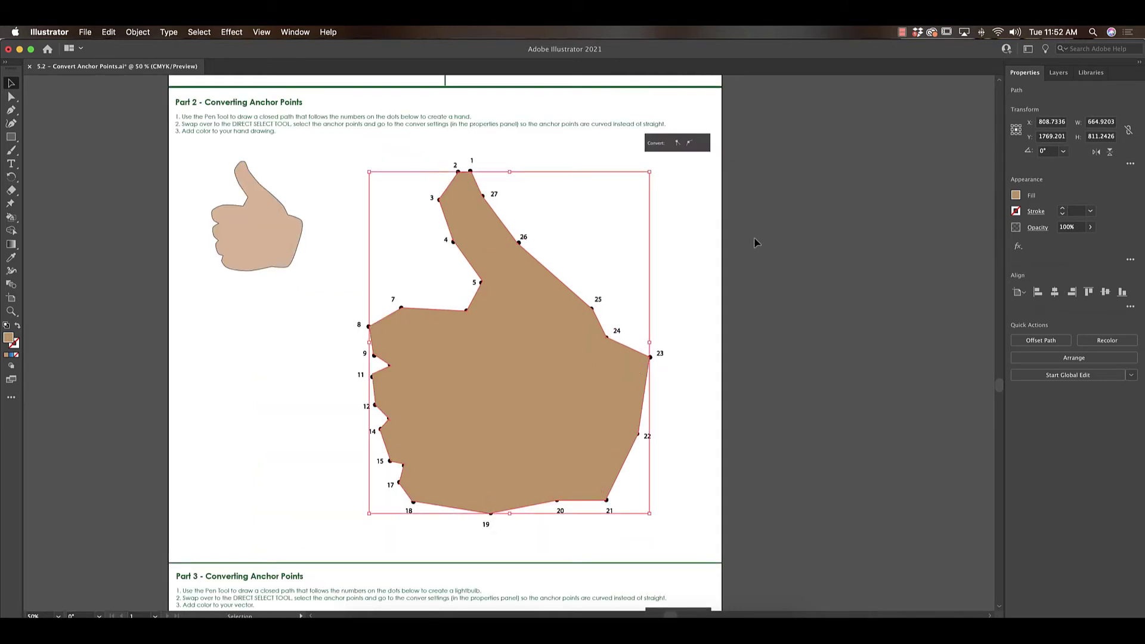
left_click(657, 227)
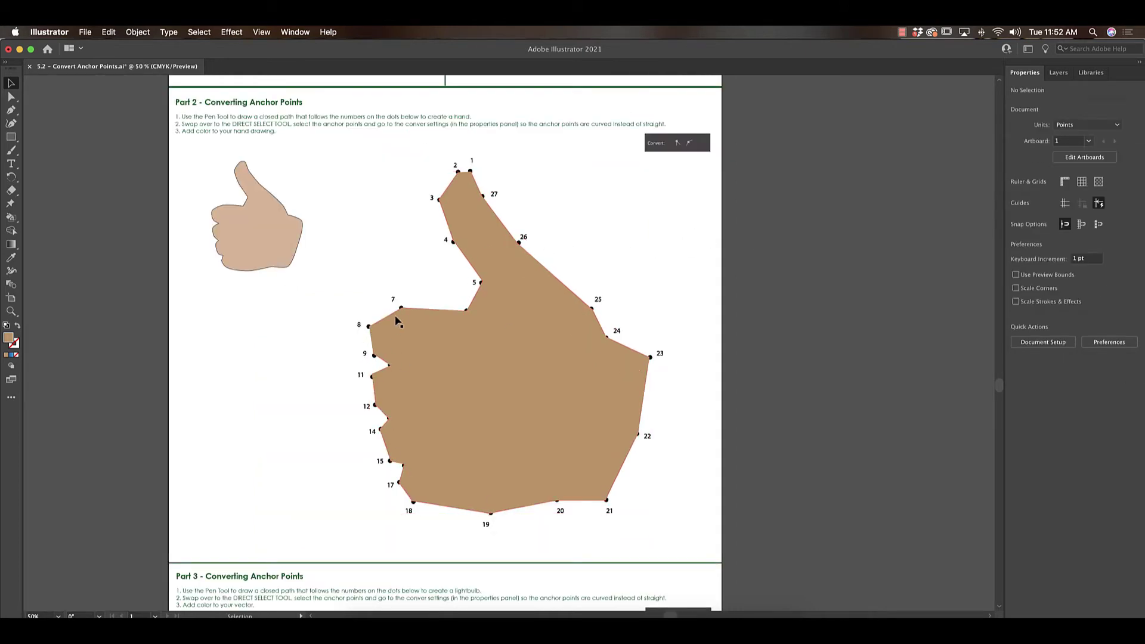
left_click_drag(666, 238, 582, 250)
key("a")
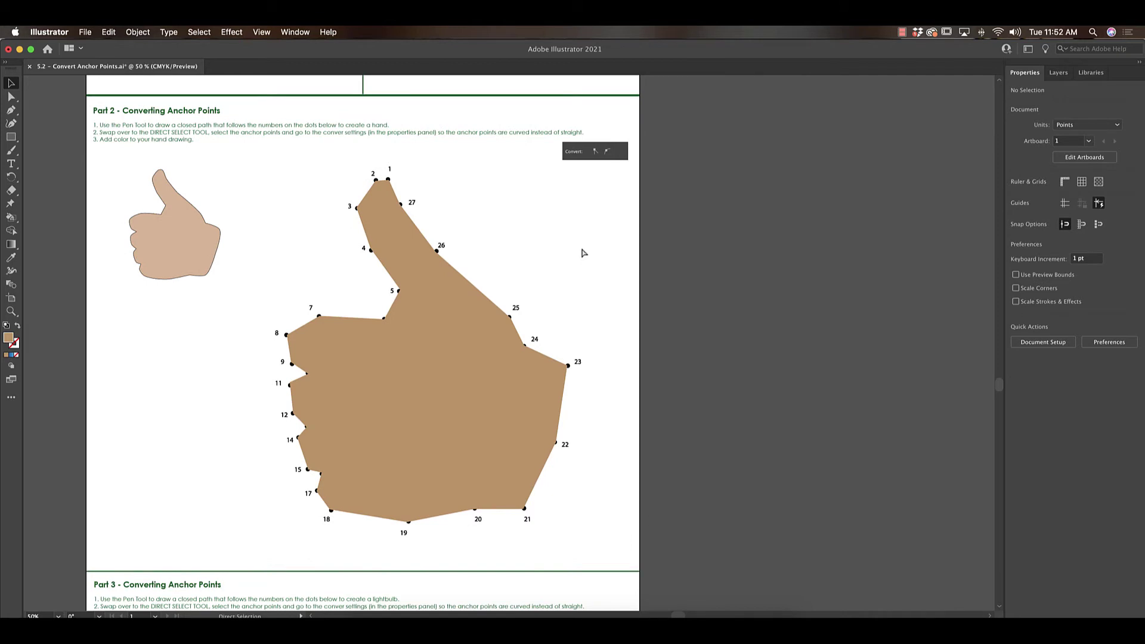
key("super+equal")
scroll(580, 247, "up", 5)
scroll(581, 247, "left", 5)
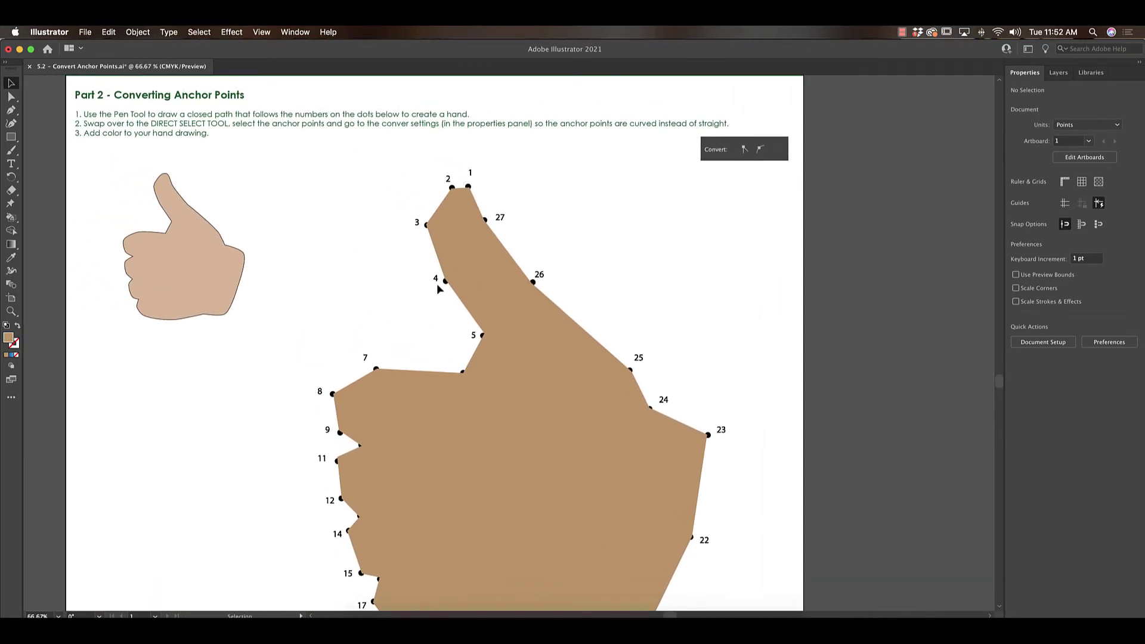
left_click(8, 98)
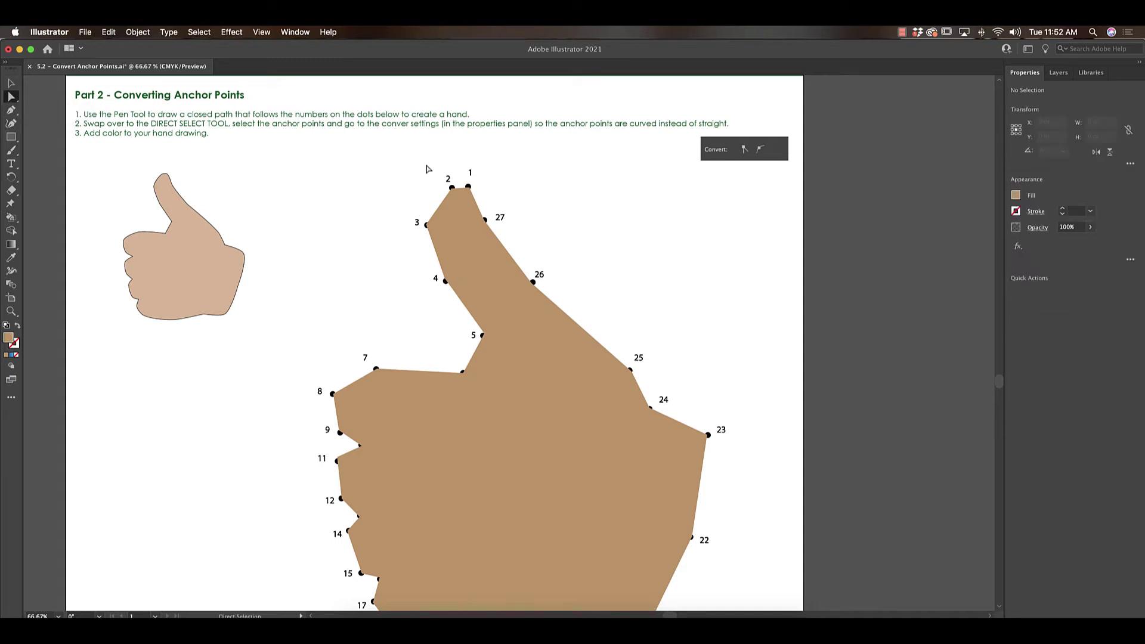
Select thumb-tip anchor points 2, 3 and 4, then zoom the view to 100%.
left_click(427, 226)
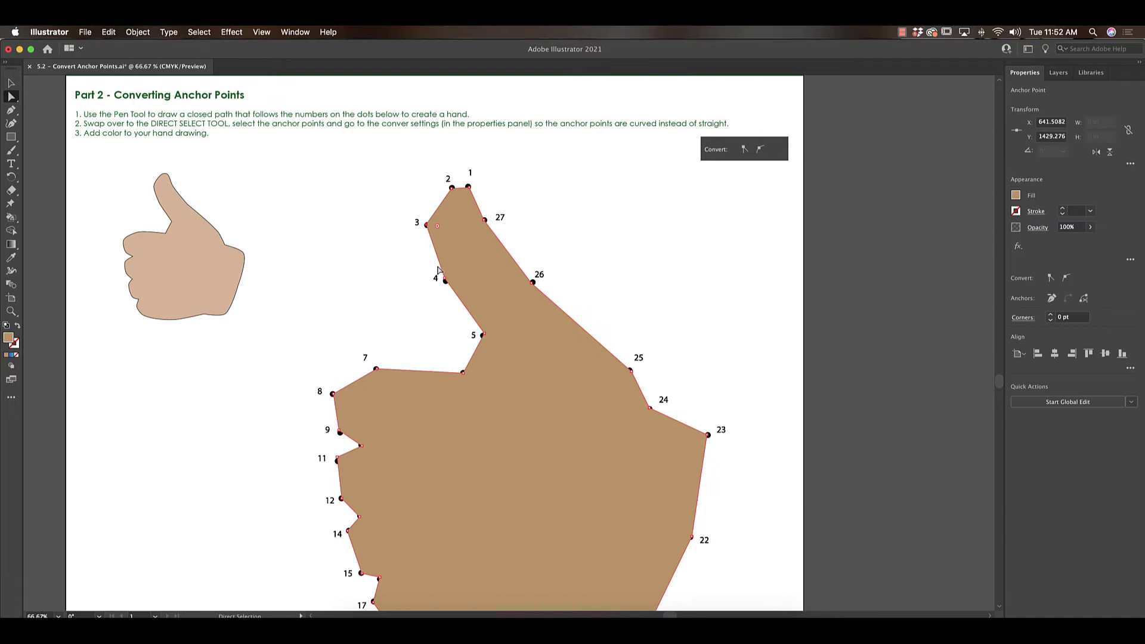
left_click_drag(391, 168, 533, 236)
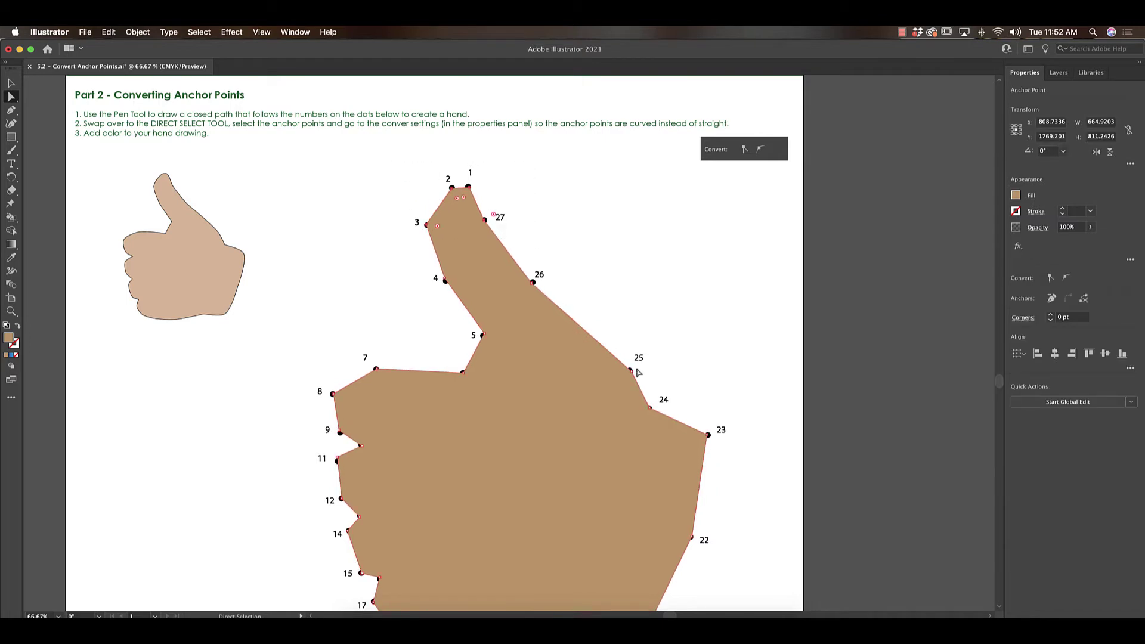
left_click(453, 192)
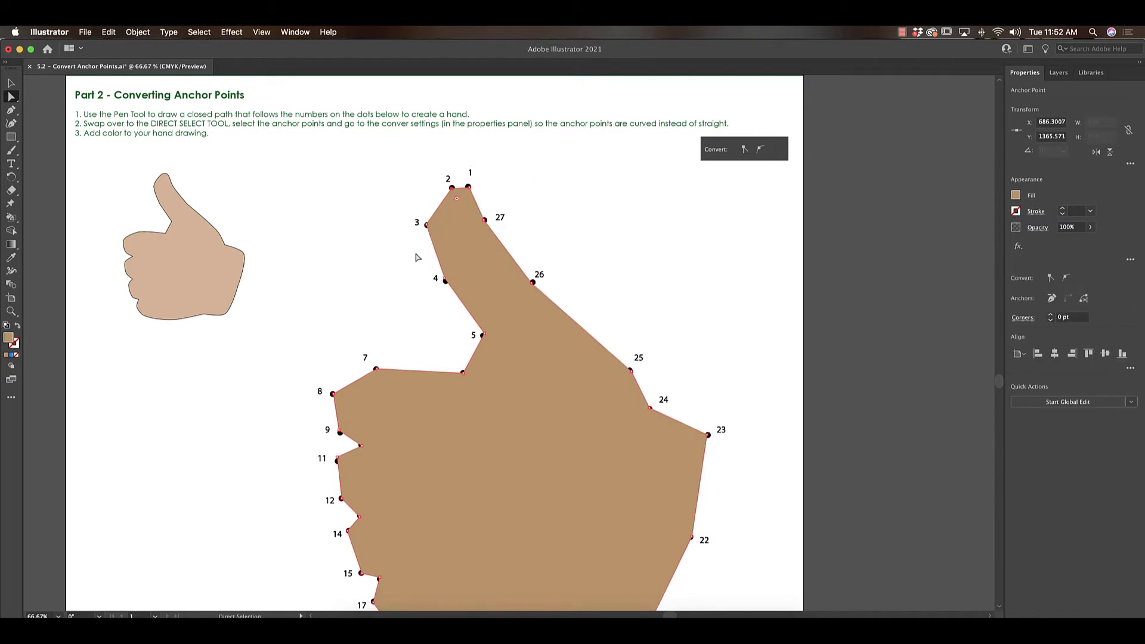
left_click(427, 227, "shift")
key("super+1")
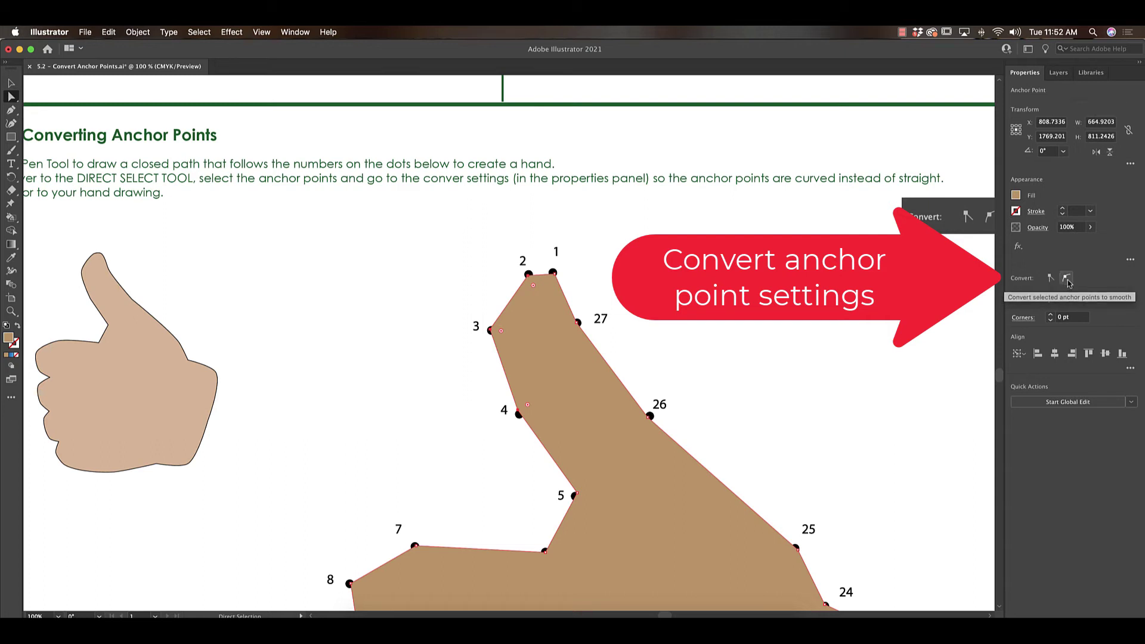
Convert thumb-tip points 2–4 to smooth, undoing and redoing it, then smooth point 1 too.
left_click(1067, 279)
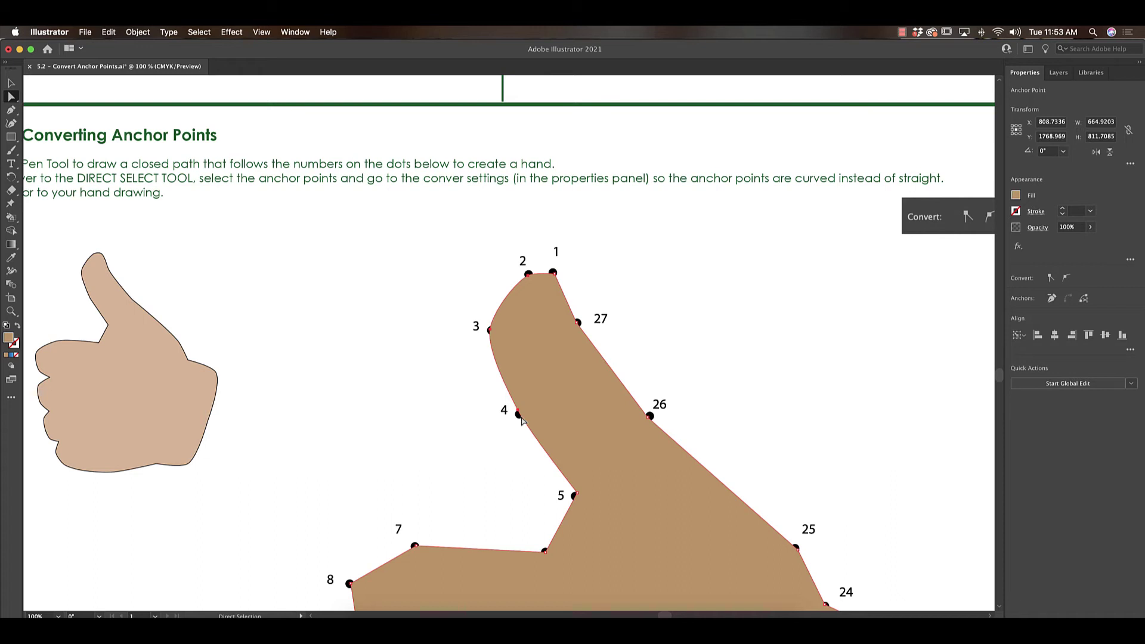
key("super+z")
key("super+shift+z")
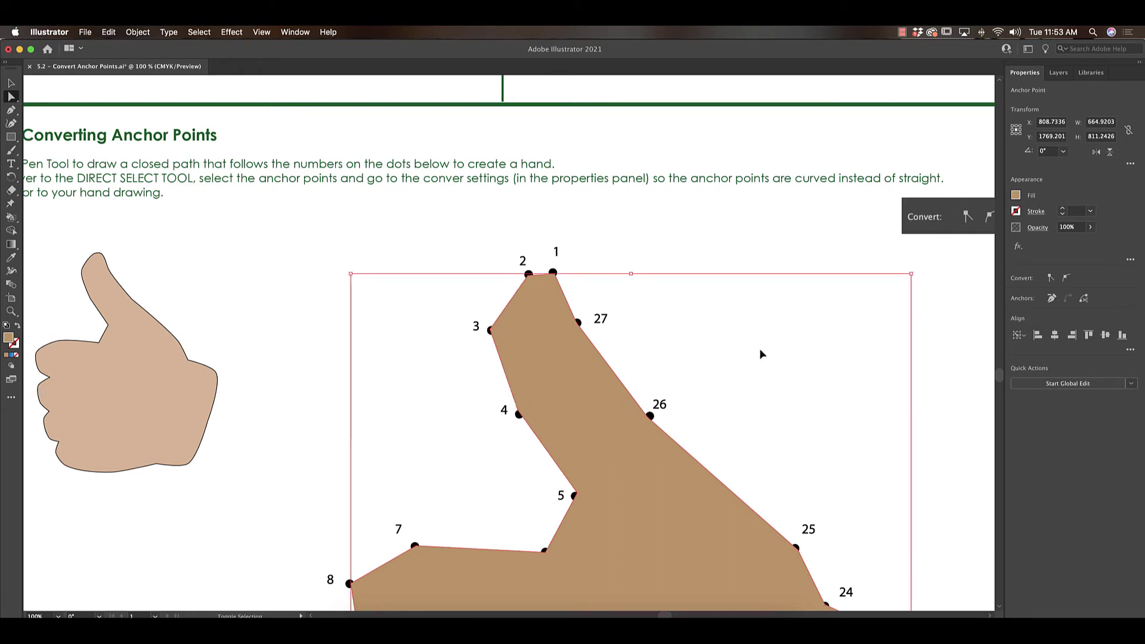
left_click(701, 352)
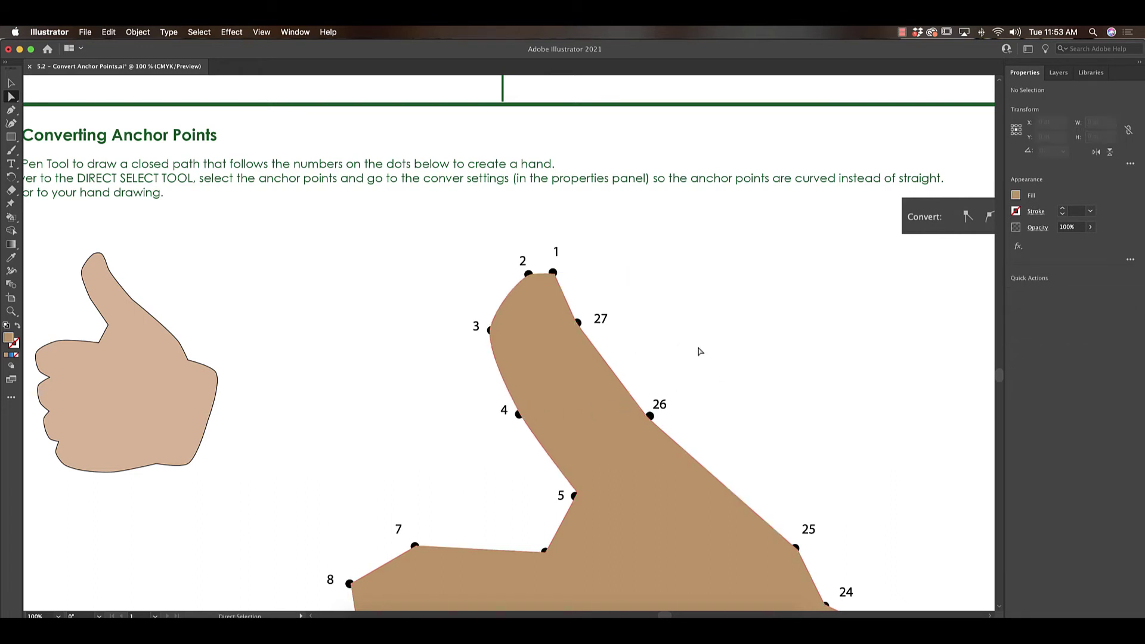
left_click(556, 276)
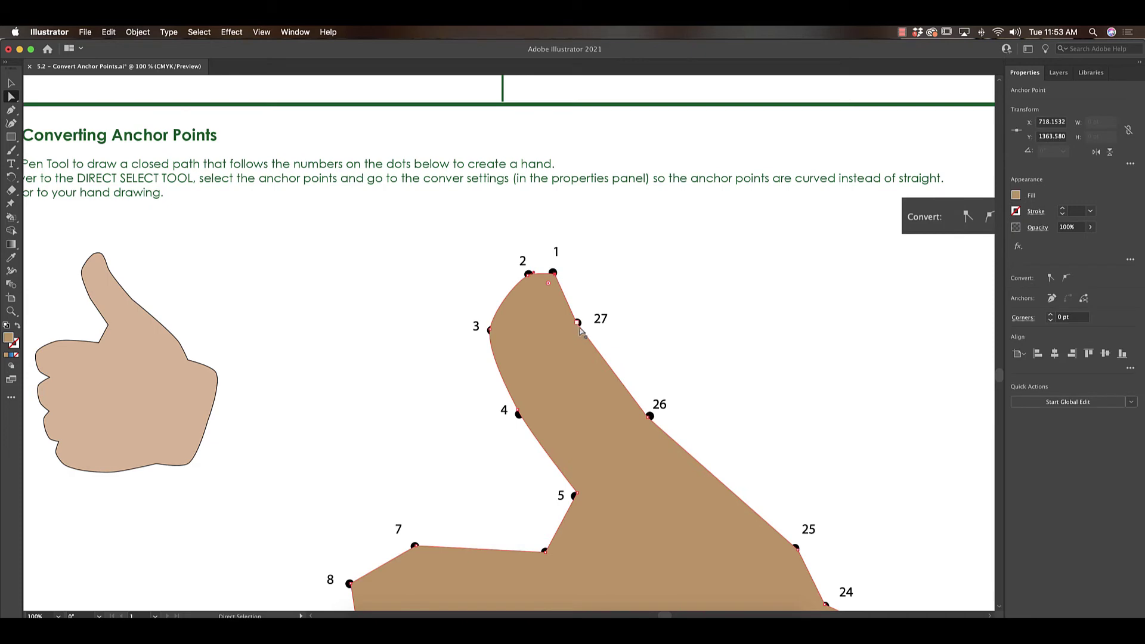
left_click(1066, 278)
Convert the base-of-thumb and knuckle points 6–8 to smooth curves, then select anchors along the fingers.
left_click(848, 285)
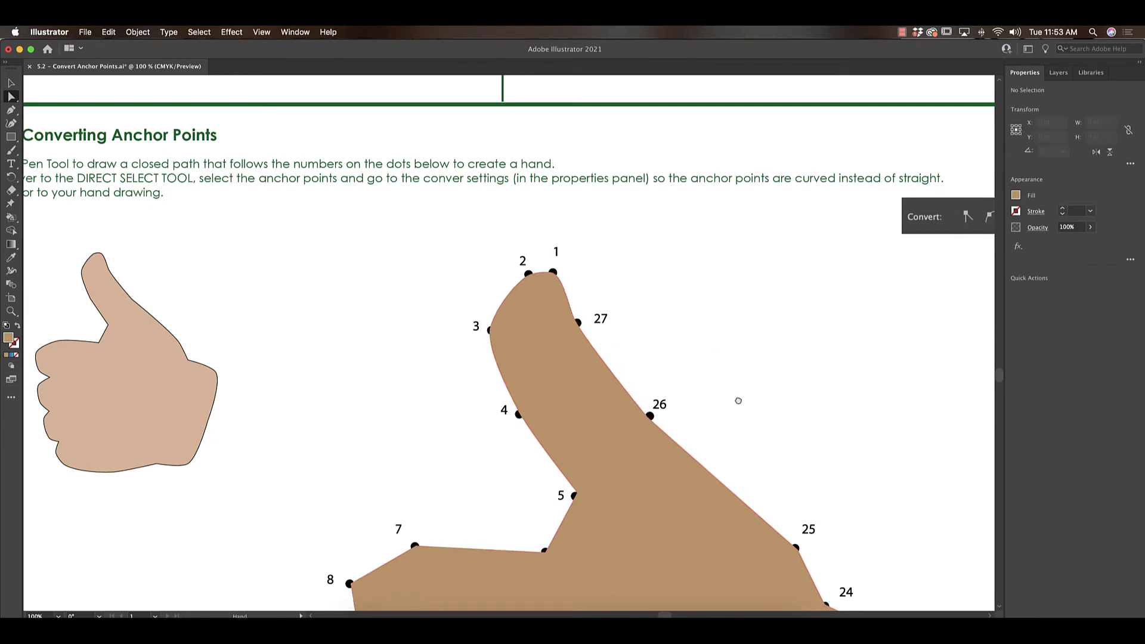
left_click_drag(739, 402, 734, 222)
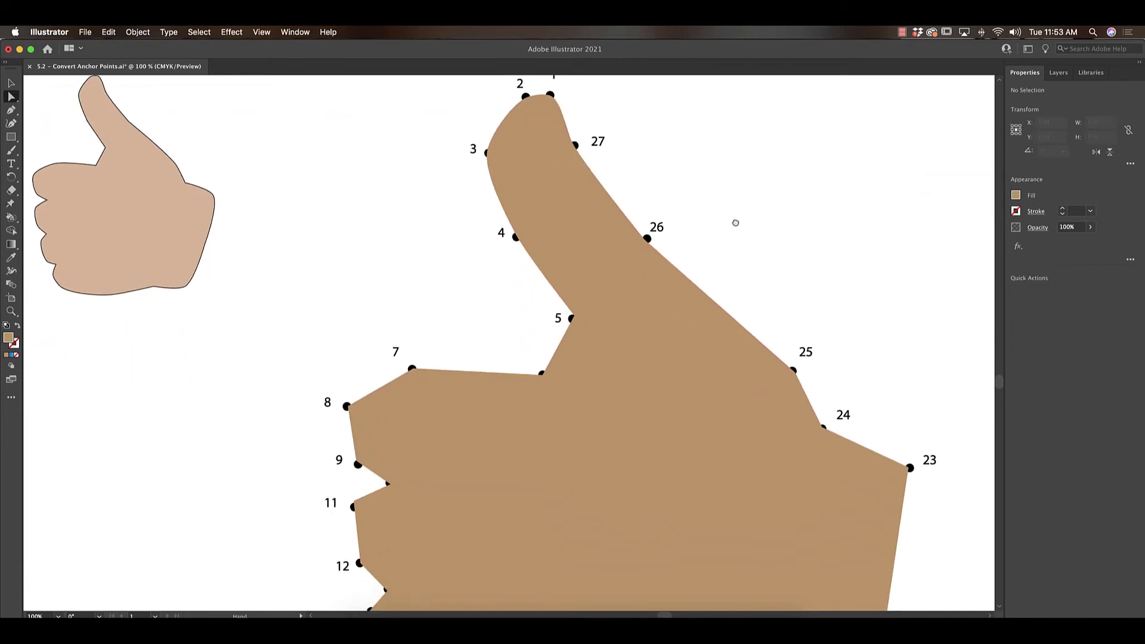
left_click(542, 375)
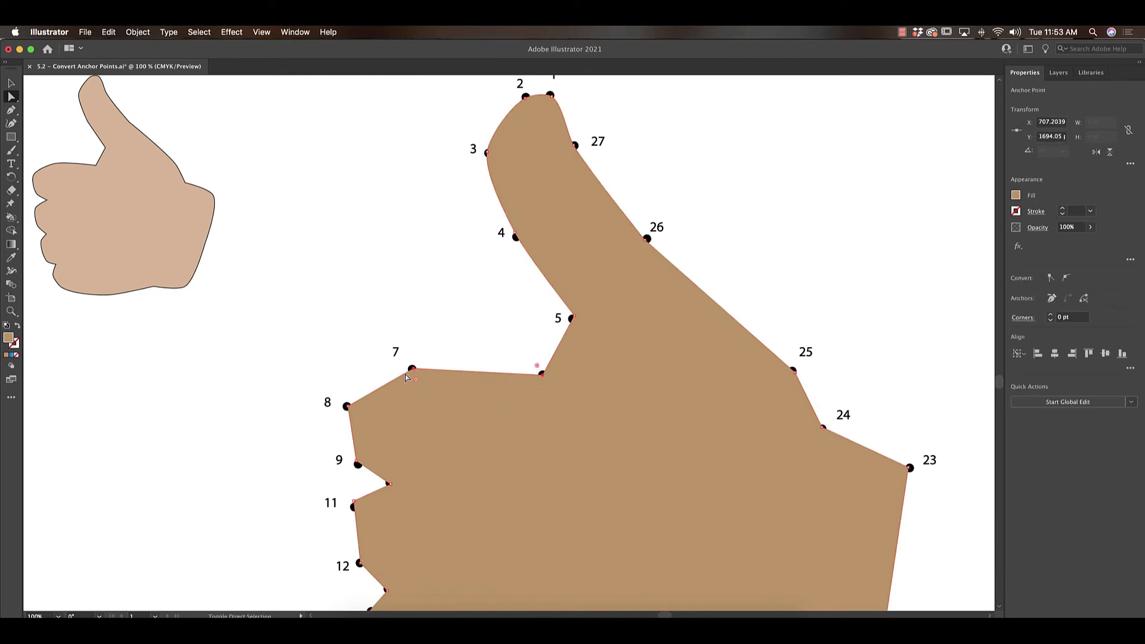
left_click(346, 406, "shift")
left_click(1067, 278)
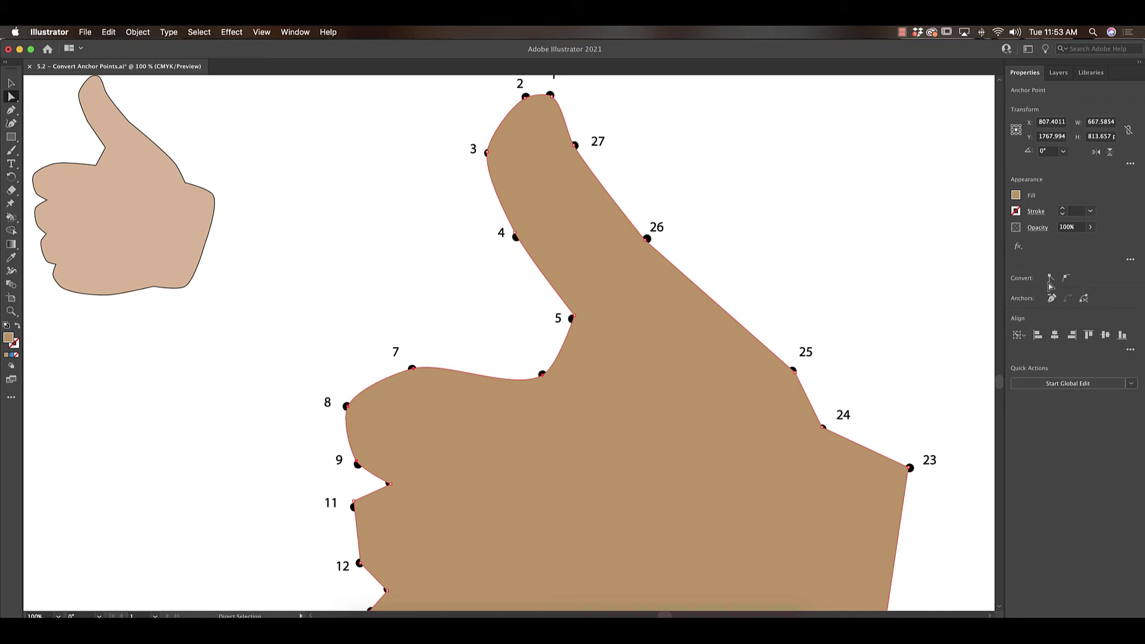
left_click(446, 322)
left_click_drag(438, 422, 450, 254)
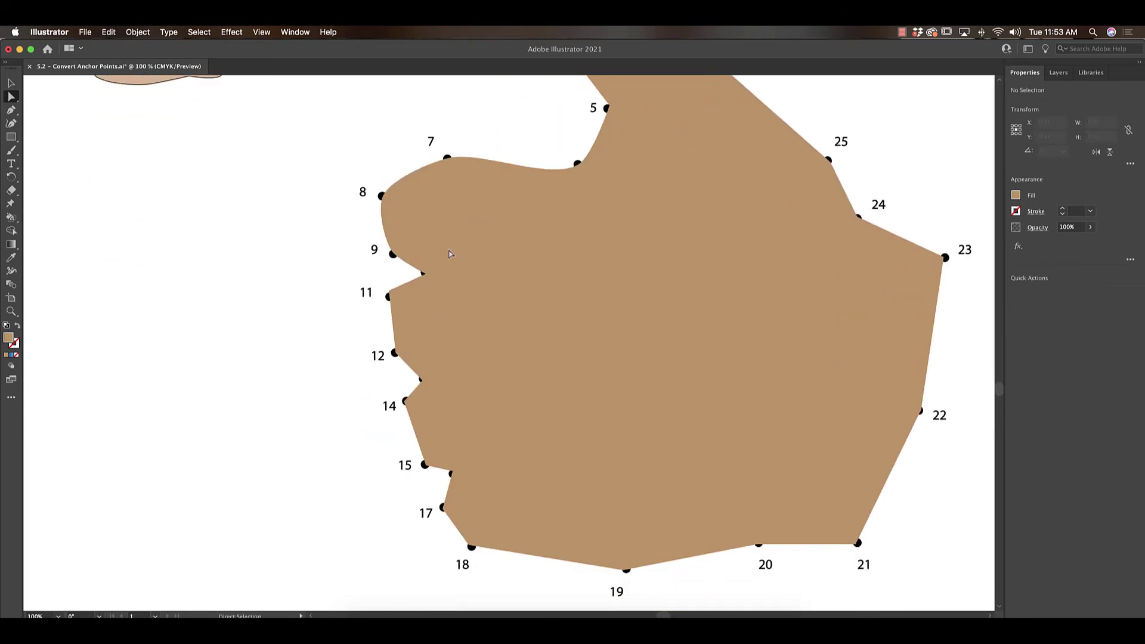
left_click_drag(685, 271, 606, 301)
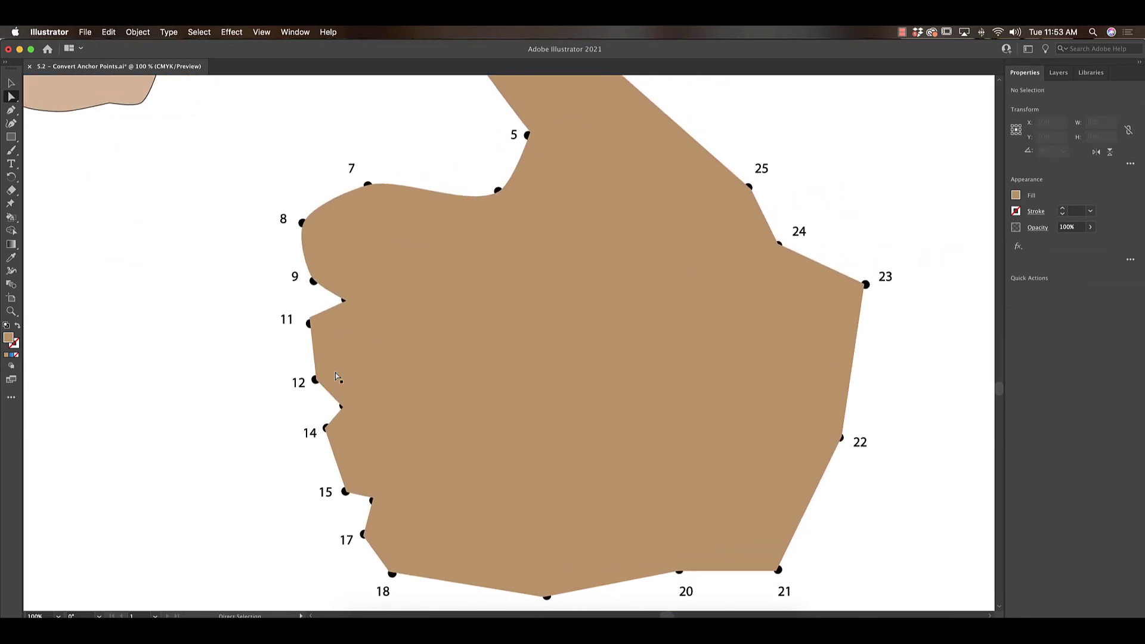
left_click(319, 385)
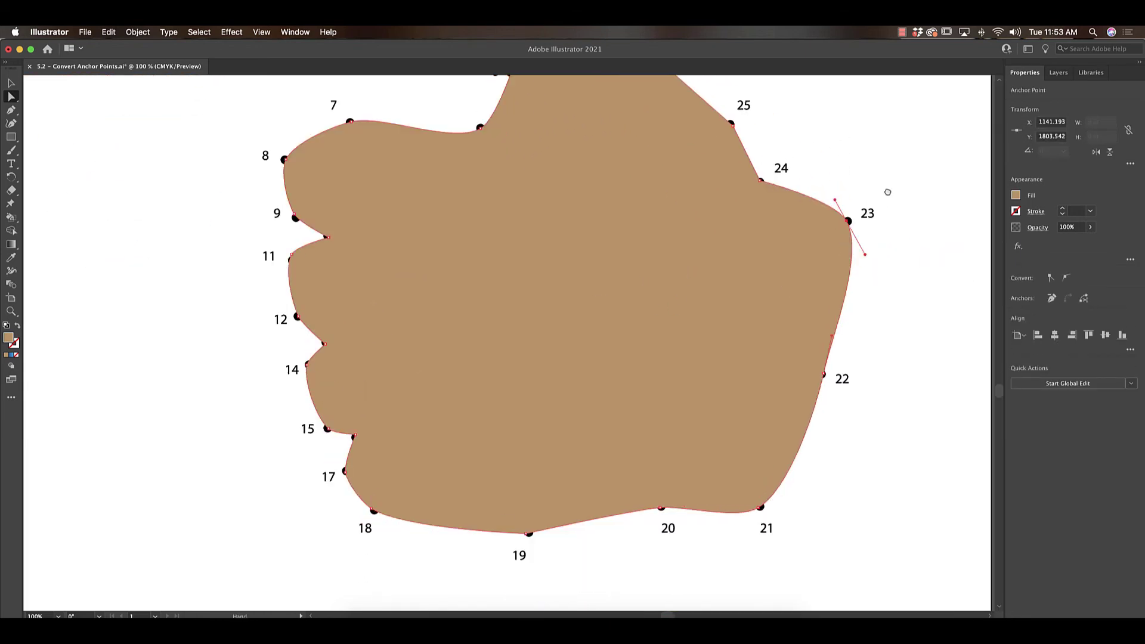
Try reshaping point 23's curve handle and undo it, then convert point 25 to smooth.
left_click_drag(885, 189, 784, 256)
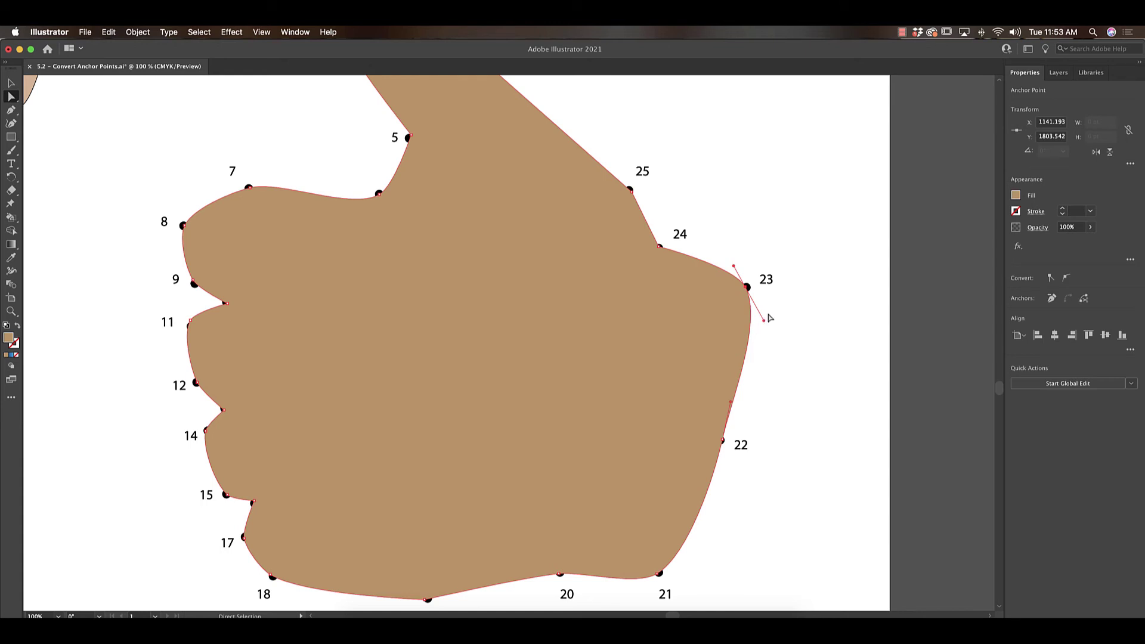
left_click_drag(765, 322, 766, 371)
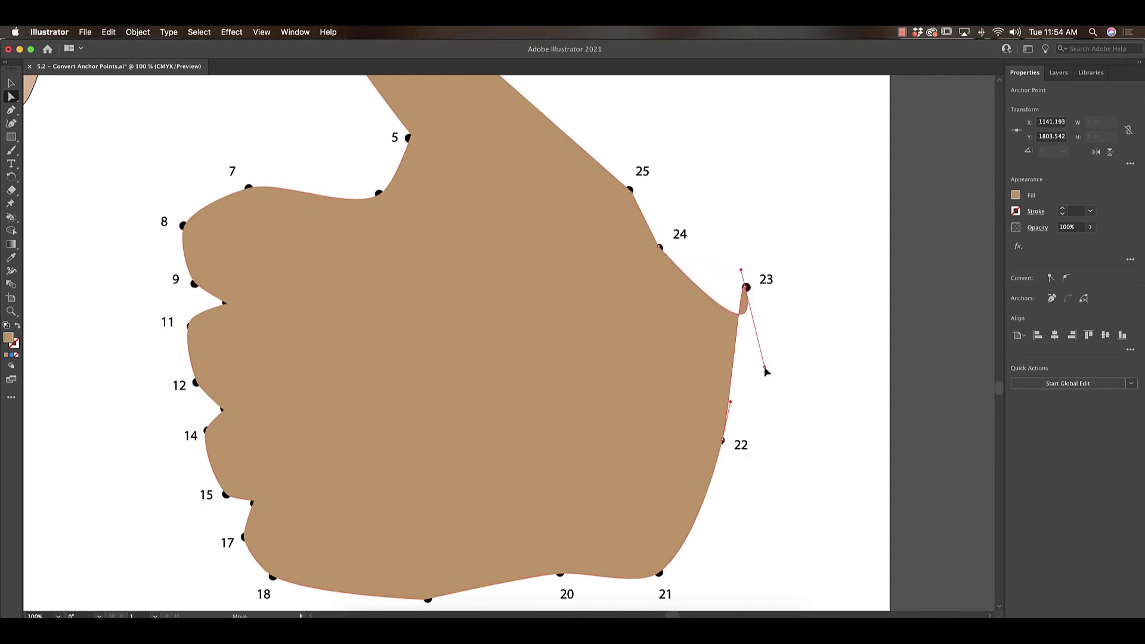
key("super+z")
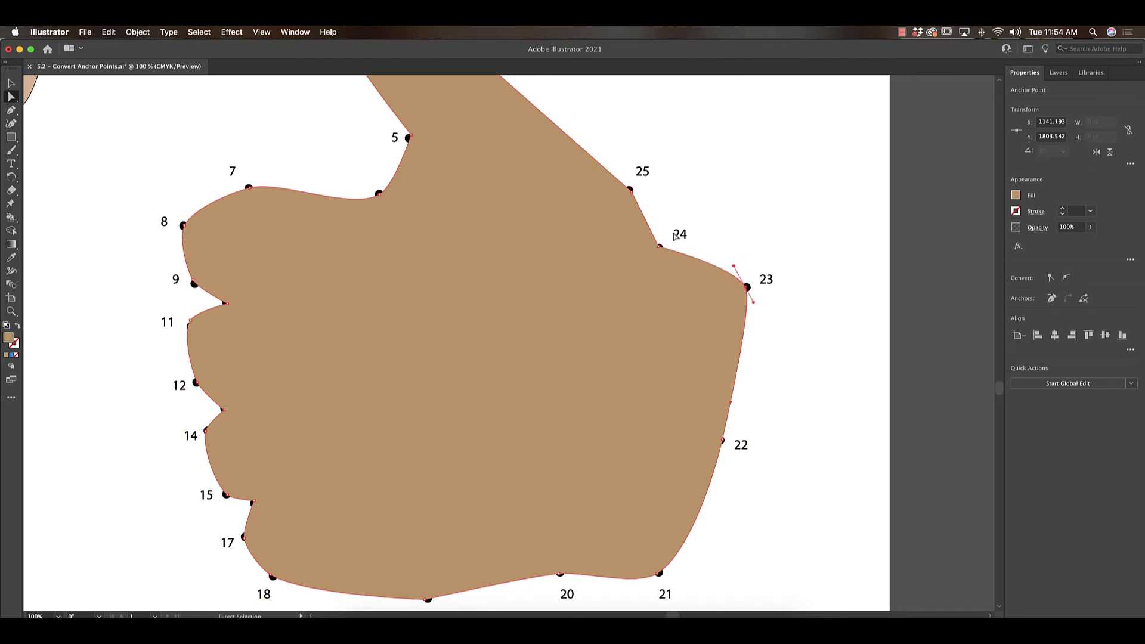
left_click(630, 190)
left_click(1067, 281)
left_click(823, 195)
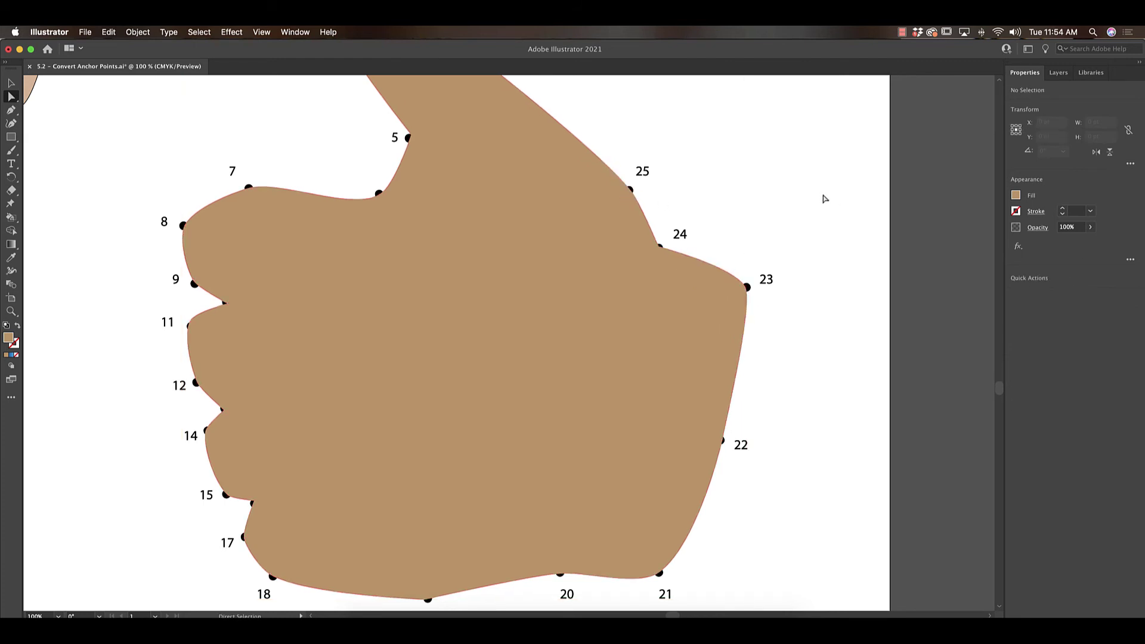
Zoom out, drag the tan hand off its dots to compare, then undo the move.
key("super+minus")
key("super+minus")
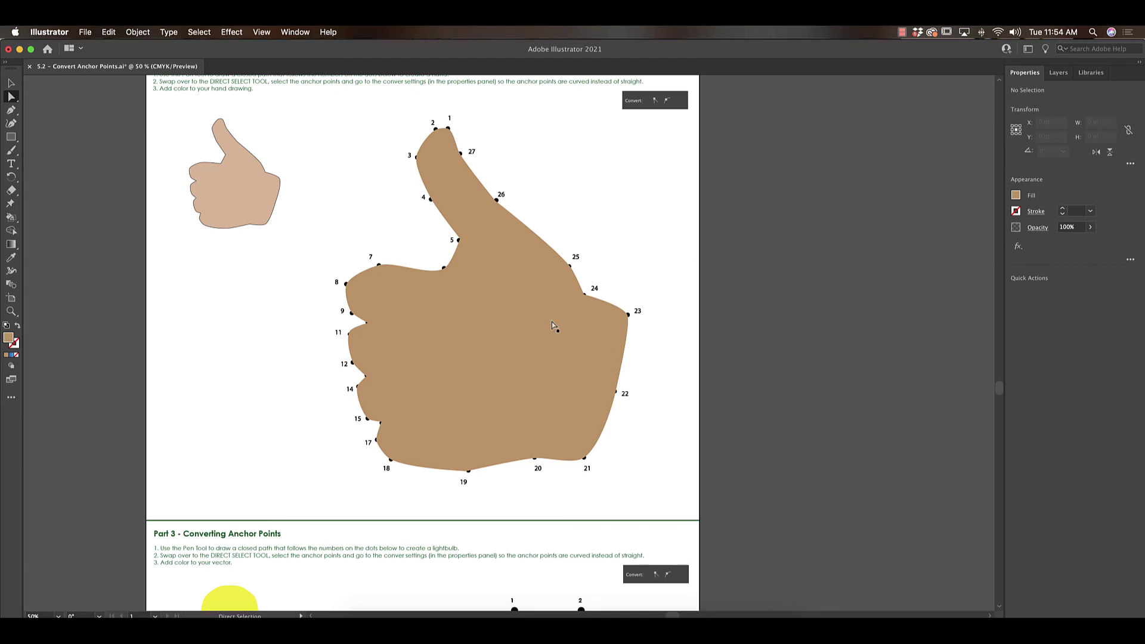
key("v")
left_click_drag(491, 346, 813, 360)
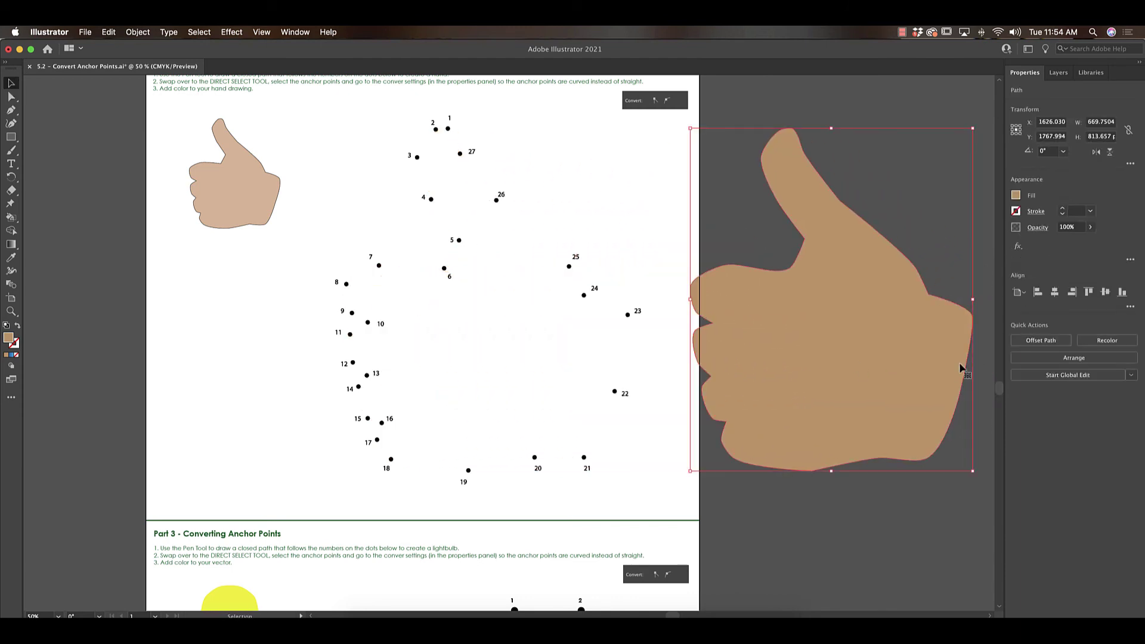
key("super+z")
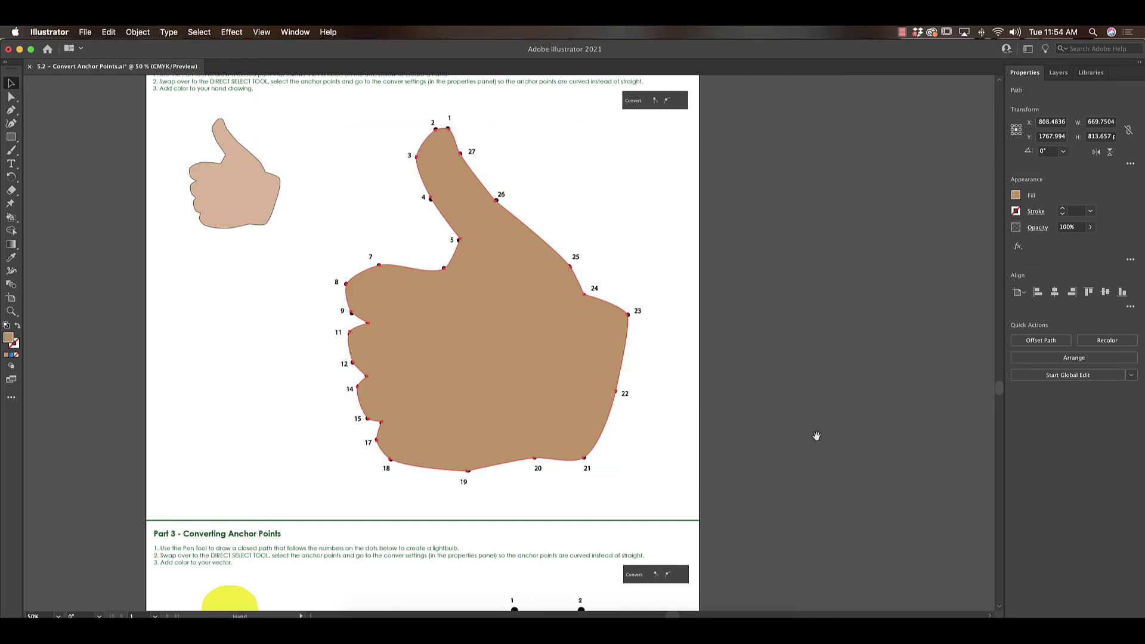
Scroll down to the Part 3 lightbulb dots, zoom to 66.67%, and deselect the hand.
left_click_drag(623, 385, 632, 350)
scroll(632, 350, "down", 10)
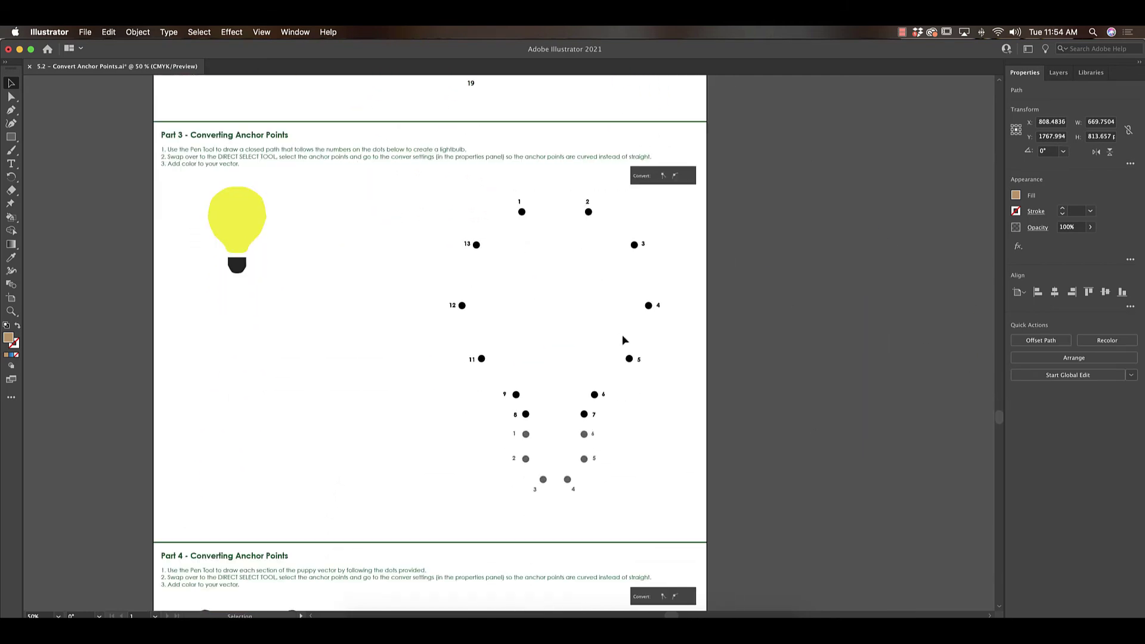
key("super+=")
scroll(656, 147, "down", 5)
left_click(627, 193)
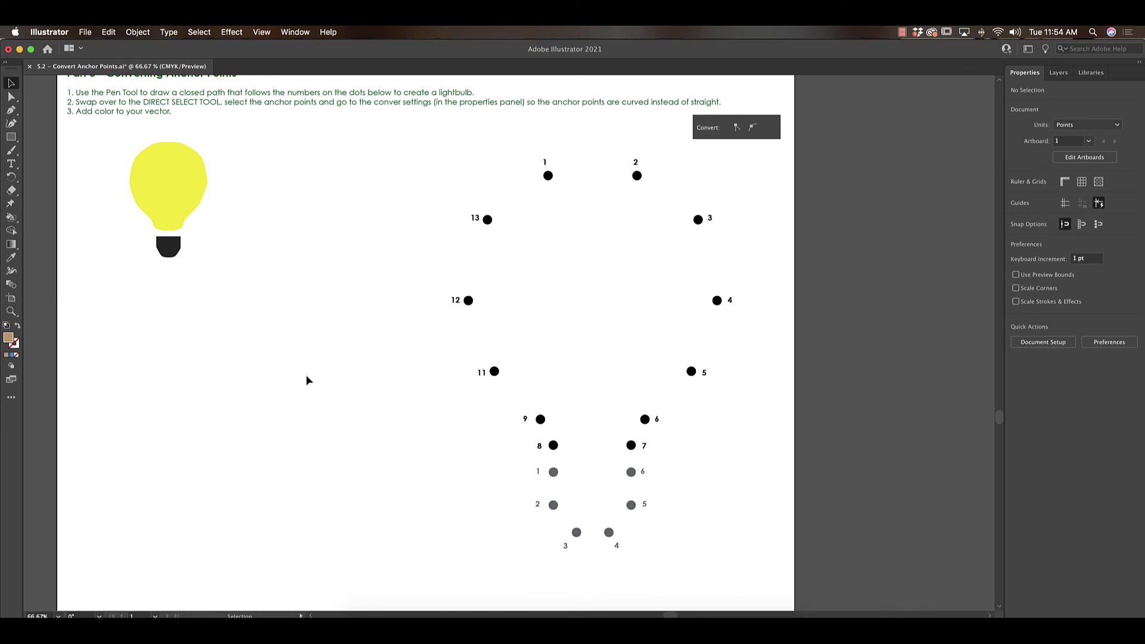
Pan down past the Part 4 dotted puppy to the Extension section's geometric characters image.
key("space")
left_click_drag(686, 550, 657, 176)
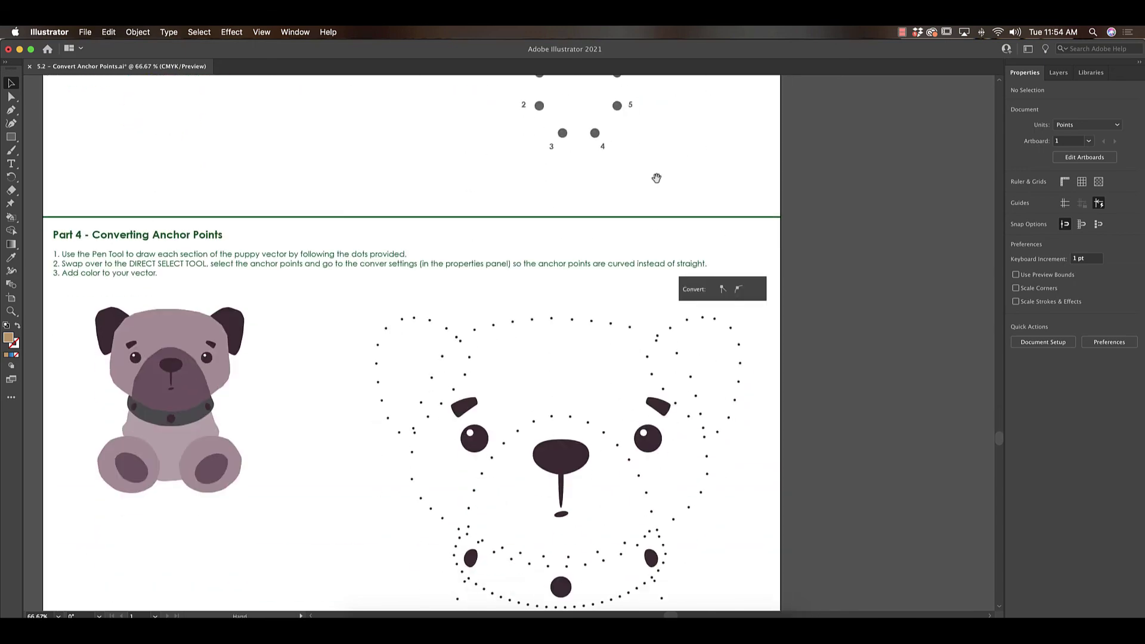
left_click_drag(716, 507, 693, 293)
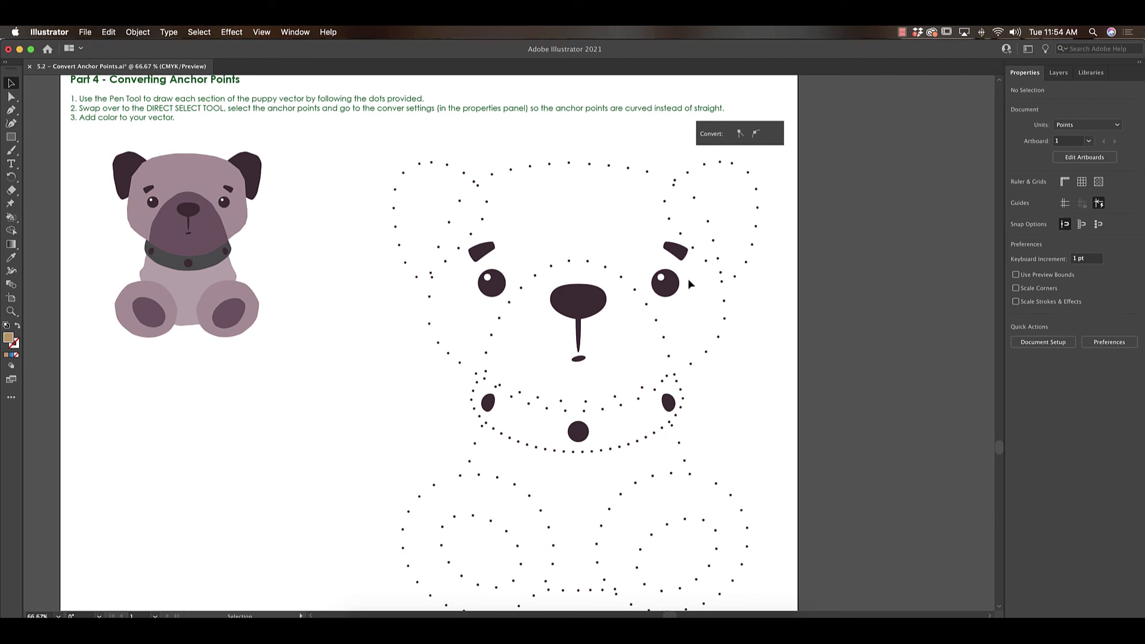
scroll(735, 337, "down", 15)
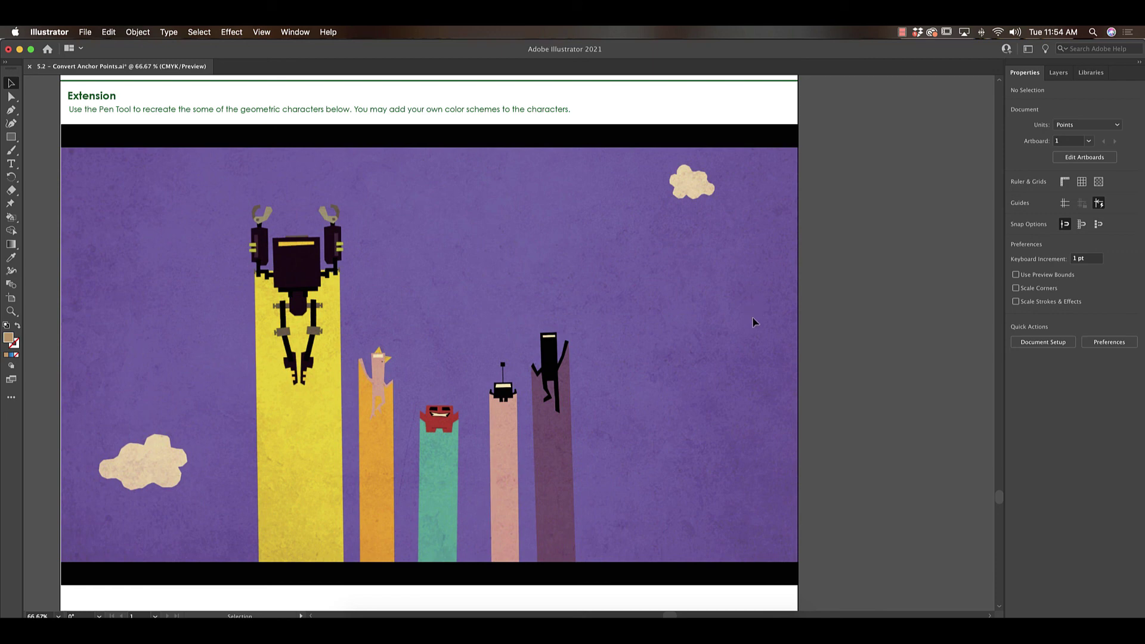
Scroll up from the Extension section back to Part 4's dotted puppy and reference pug.
scroll(869, 297, "up", 3)
scroll(870, 301, "up", 15)
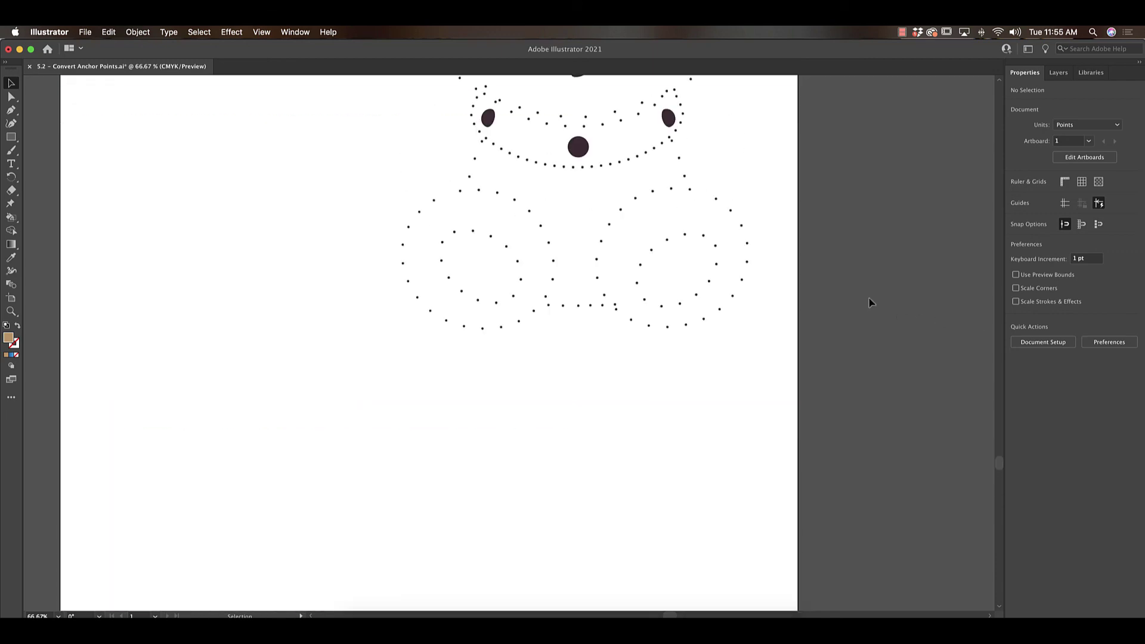